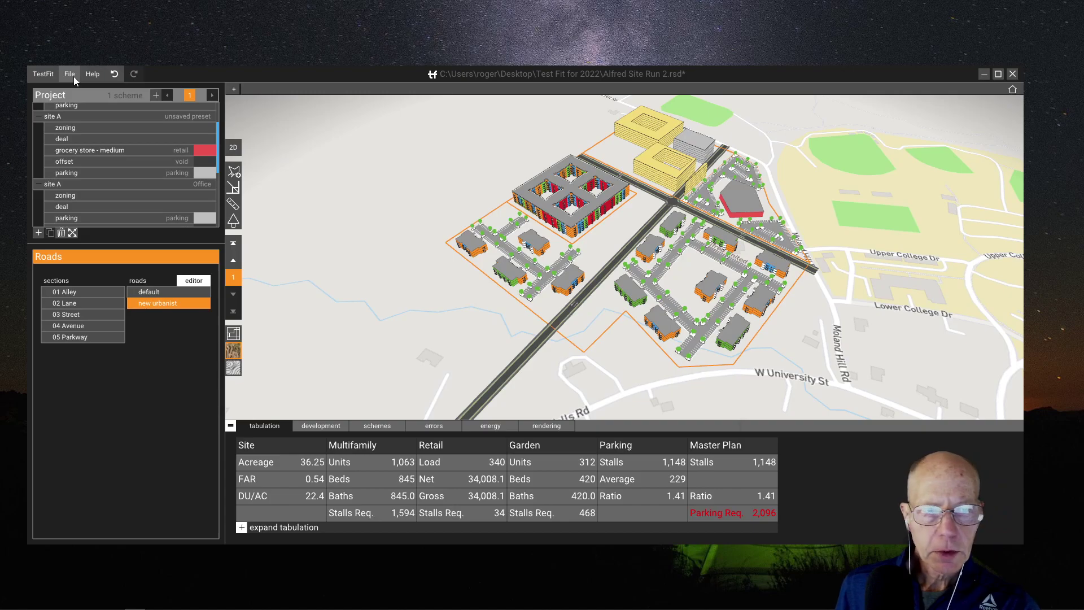
Step: Save the Alfred Site Run 2 project and switch to Revit
left_click(66, 74)
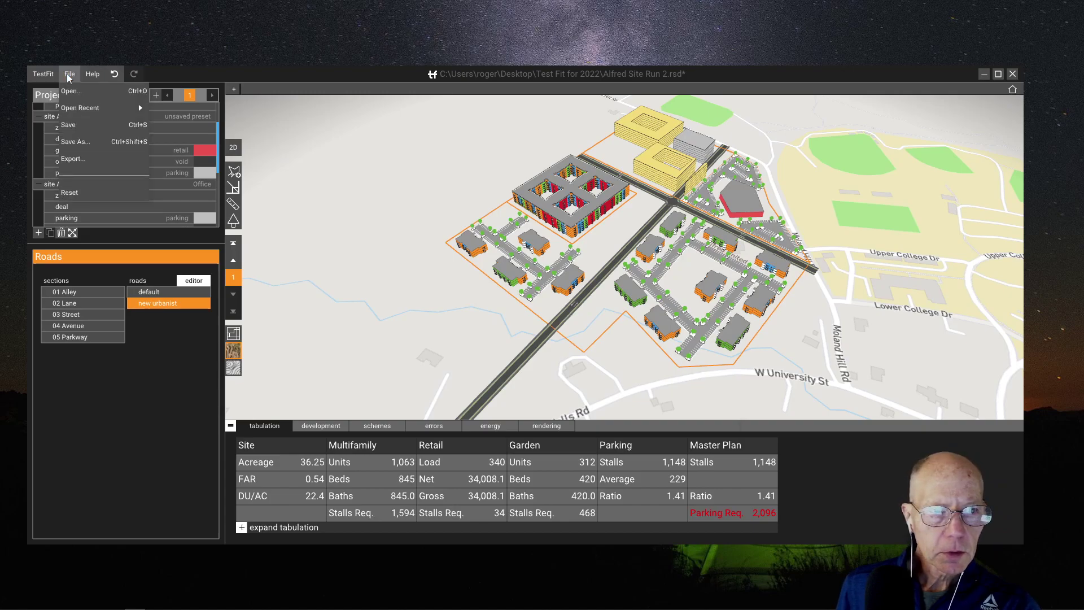
left_click(89, 128)
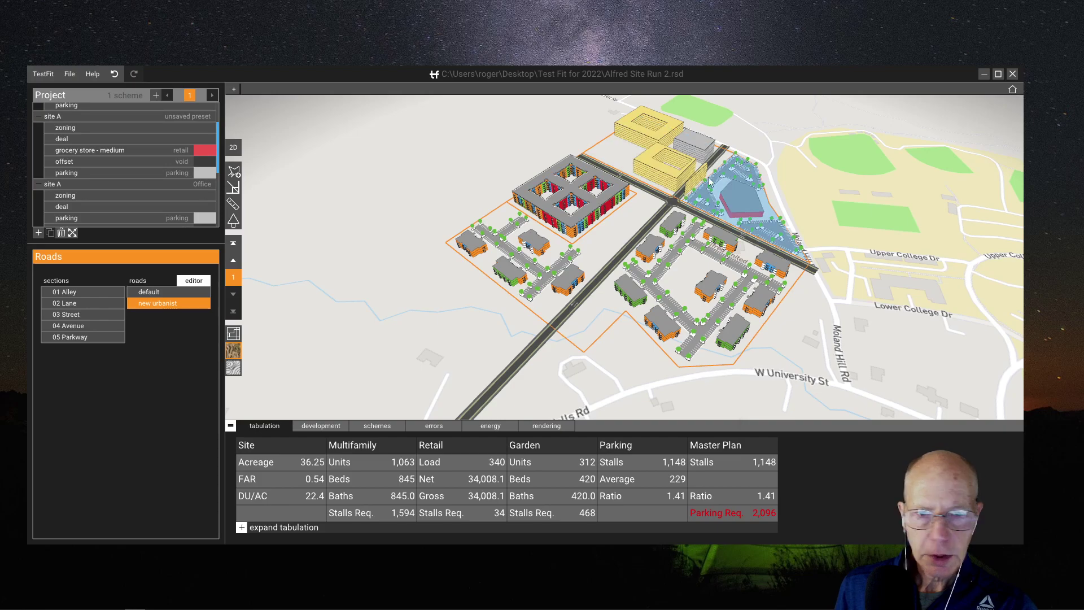
mouse_move(67, 606)
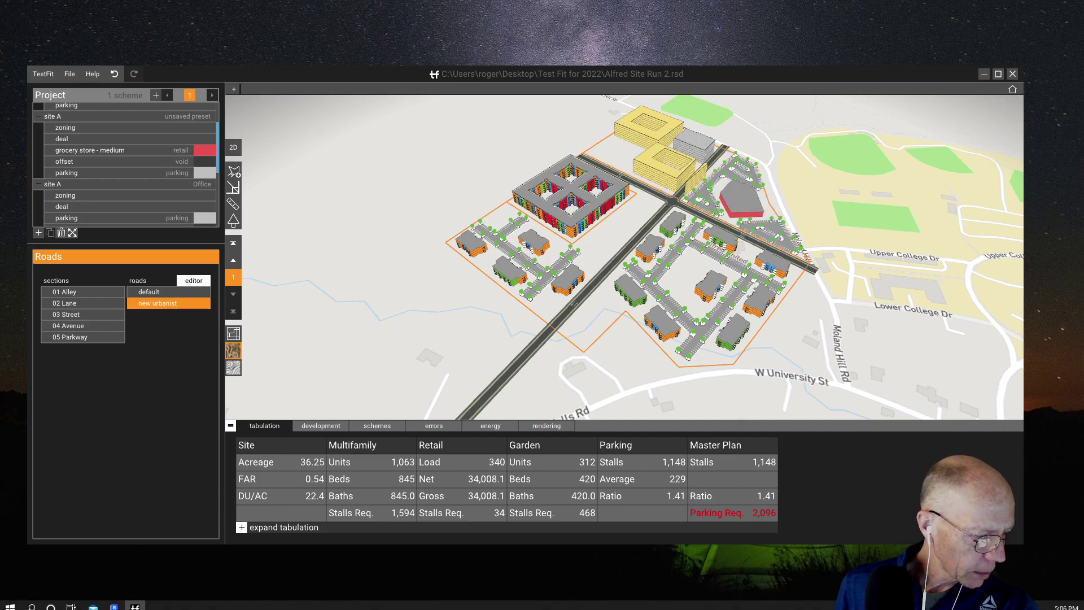
left_click(113, 604)
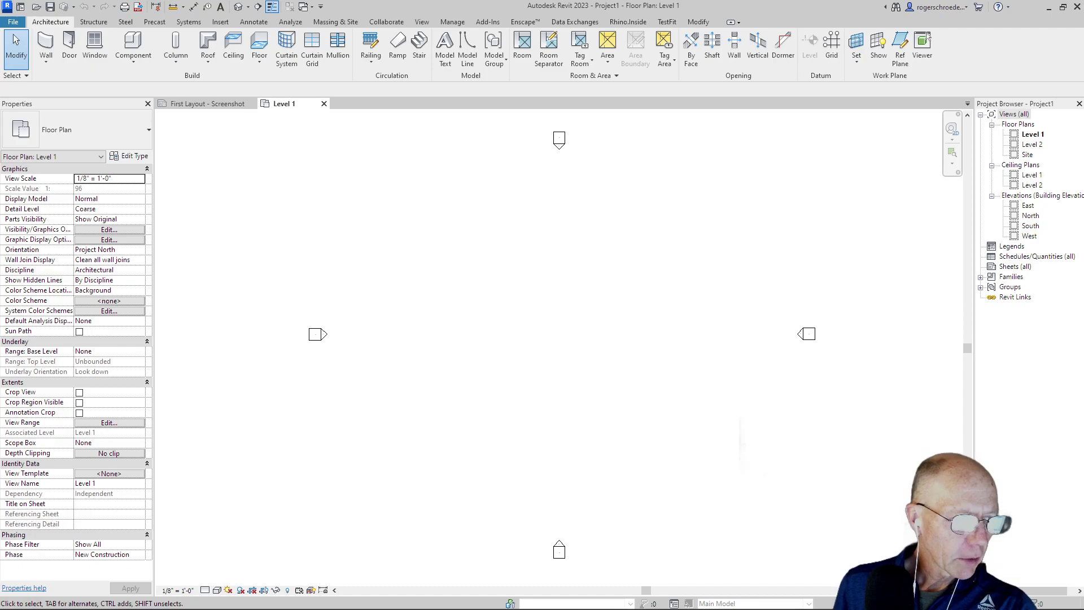
Step: Start a TestFit project import and load the Alfred Site Run 2 file from the Test Fit for 2022 folder
left_click(663, 24)
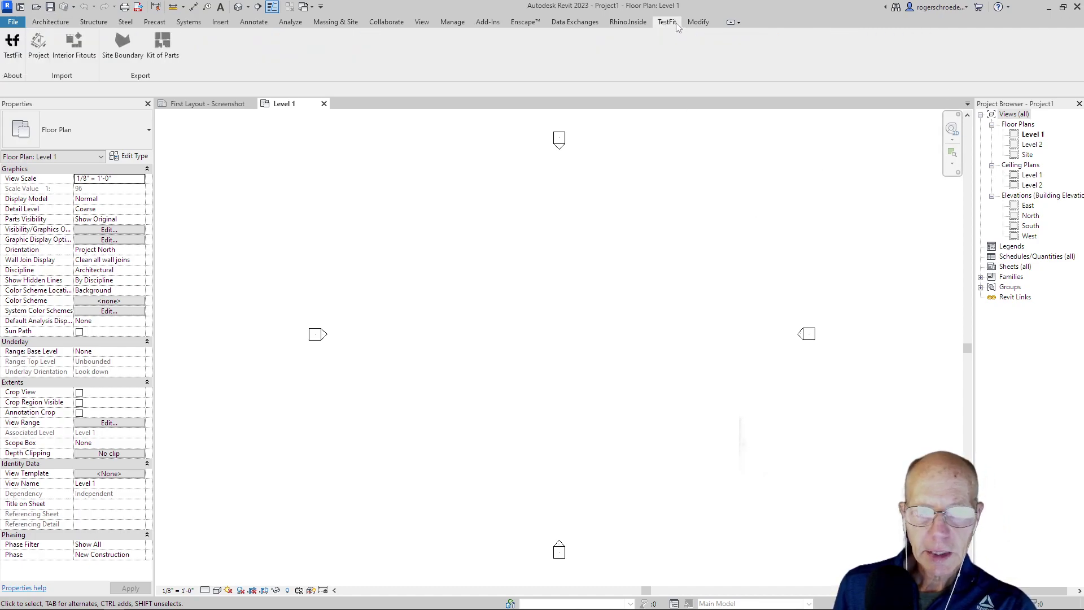
left_click(42, 57)
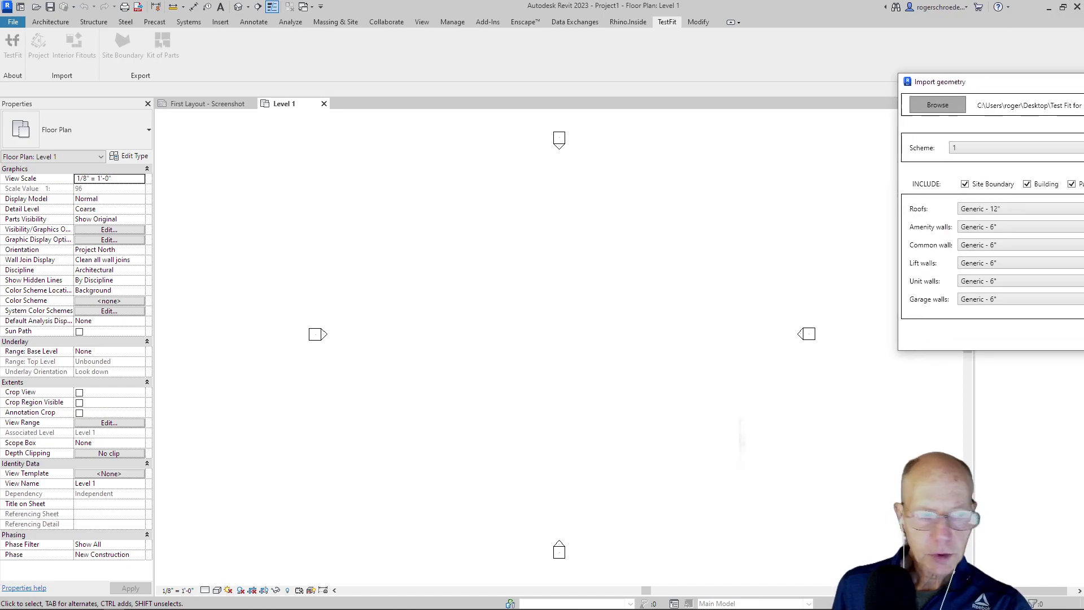
left_click(382, 205)
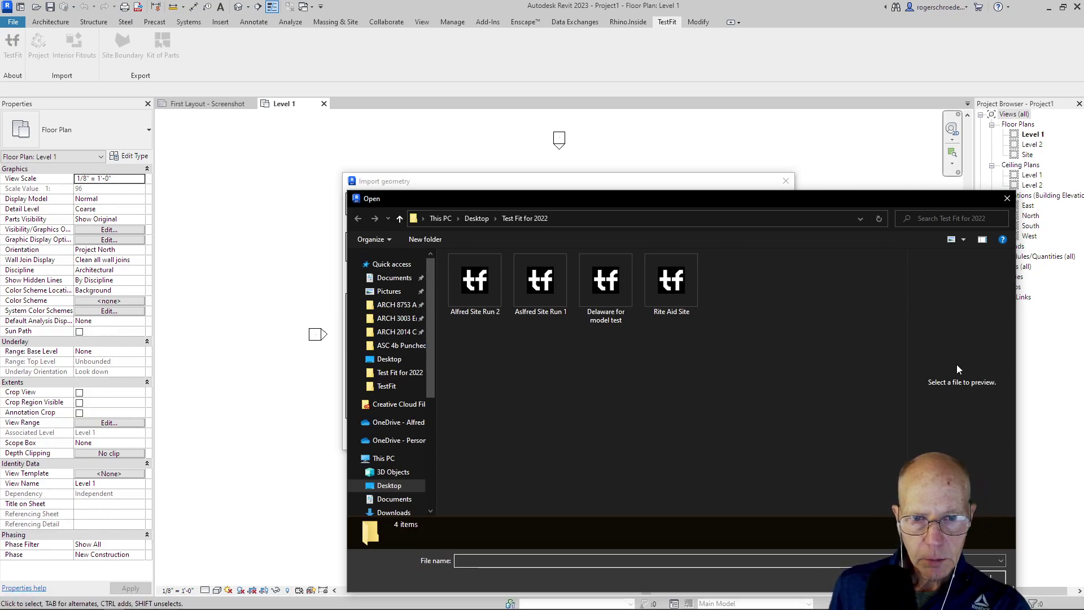
left_click(475, 284)
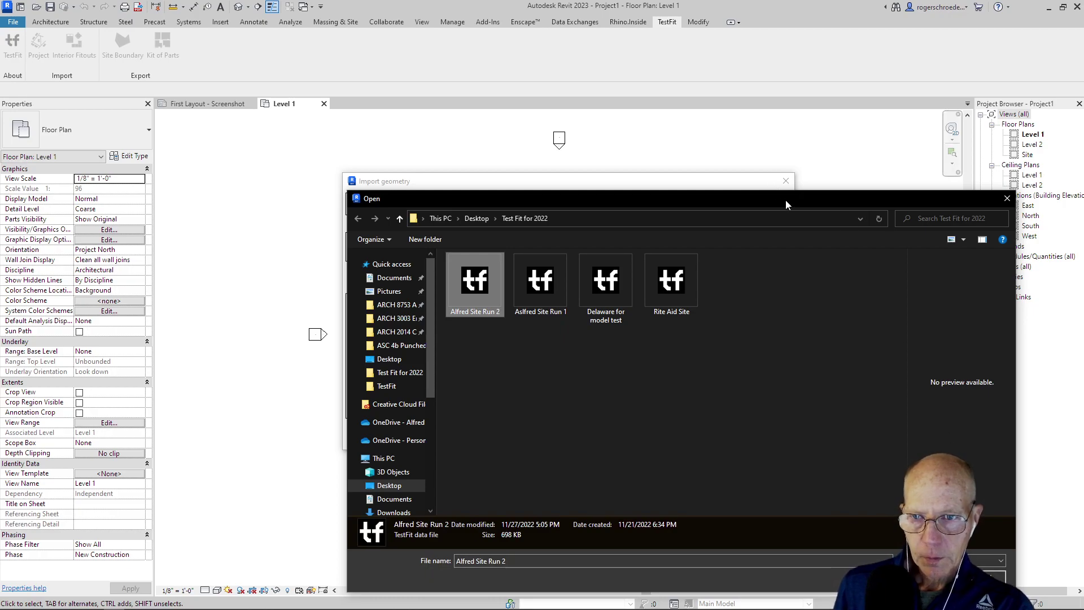
left_click_drag(785, 199, 591, 114)
left_click(741, 491)
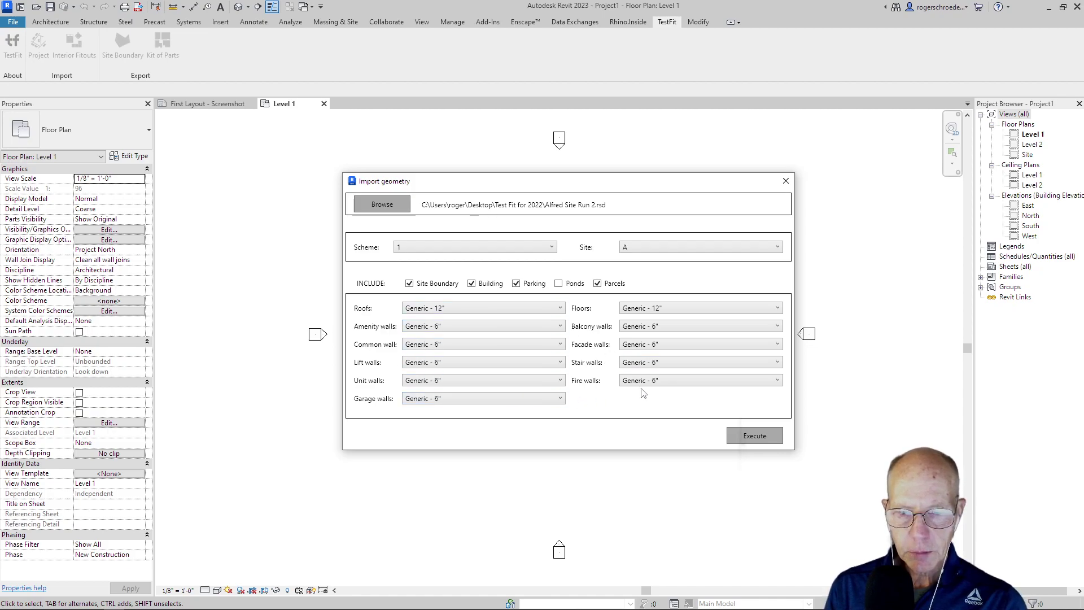
Step: Look through the wall types offered for the facade walls and close the geometry import without executing it
left_click(669, 346)
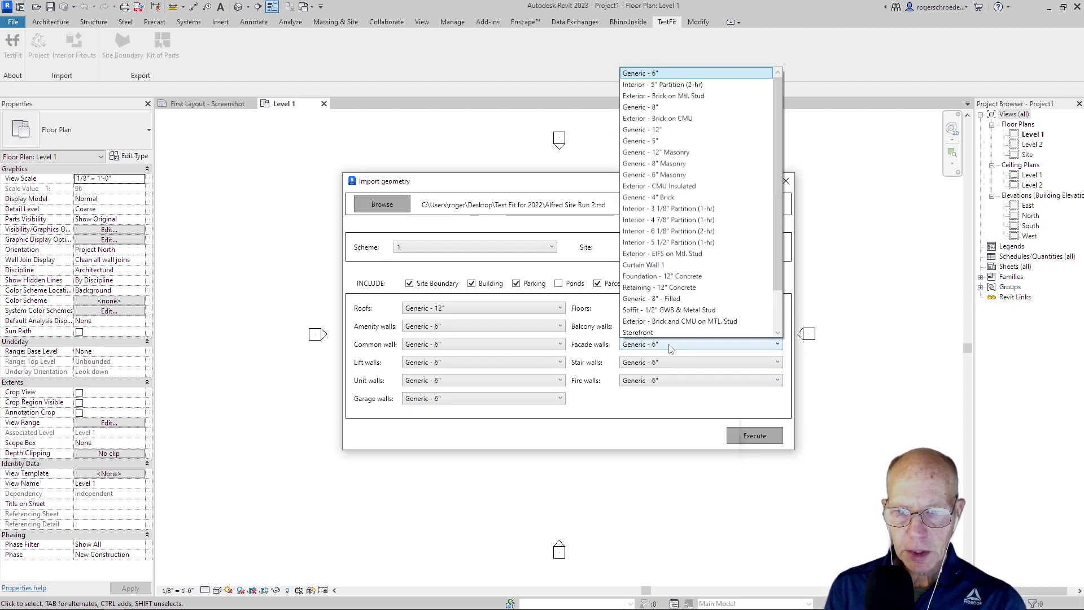
scroll(675, 341, "down", 1)
scroll(676, 339, "up", 1)
scroll(675, 339, "down", 1)
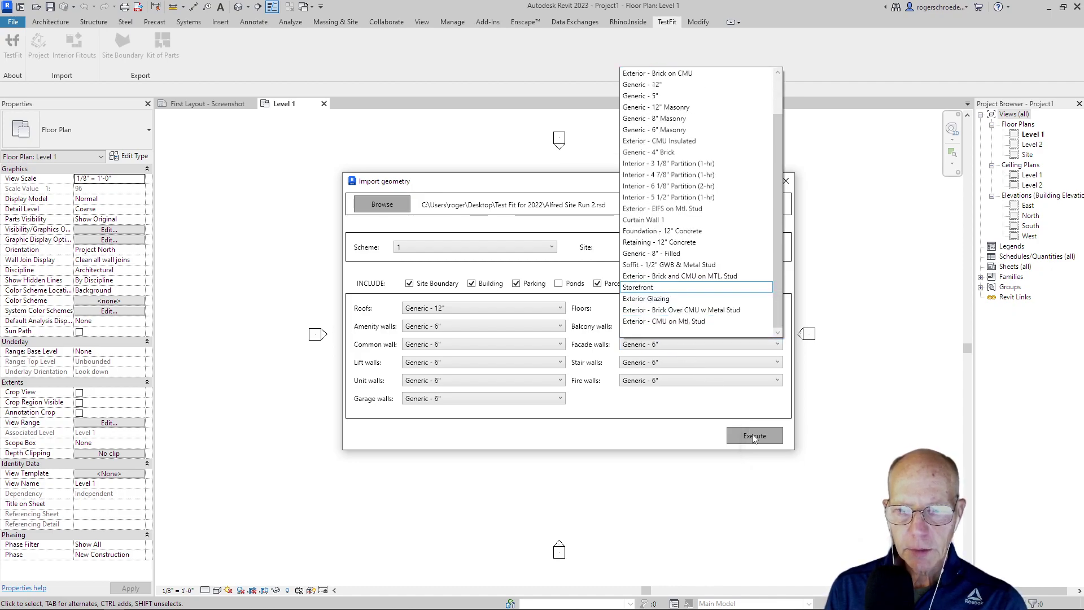
left_click(710, 412)
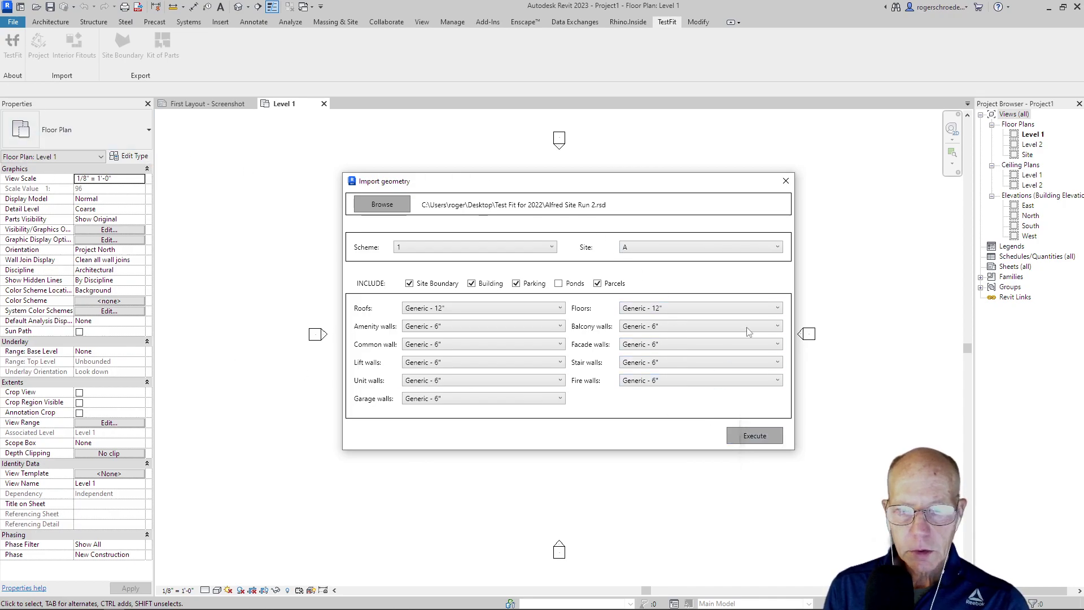
left_click(786, 181)
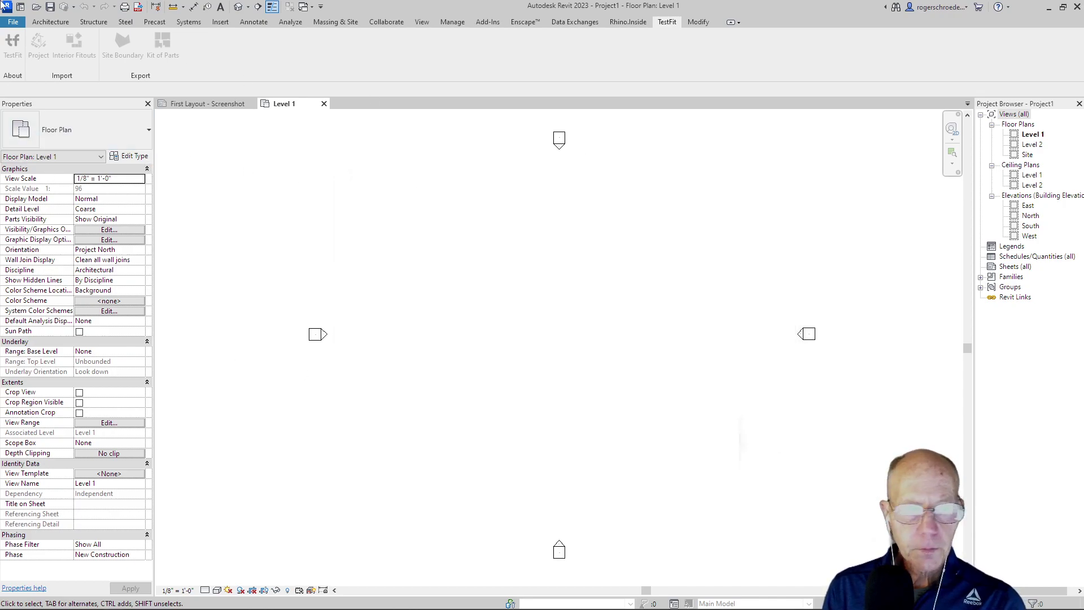
Step: Start an architectural wall and duplicate the Generic - 8" basic wall as a new type named Facade Wall
left_click(37, 23)
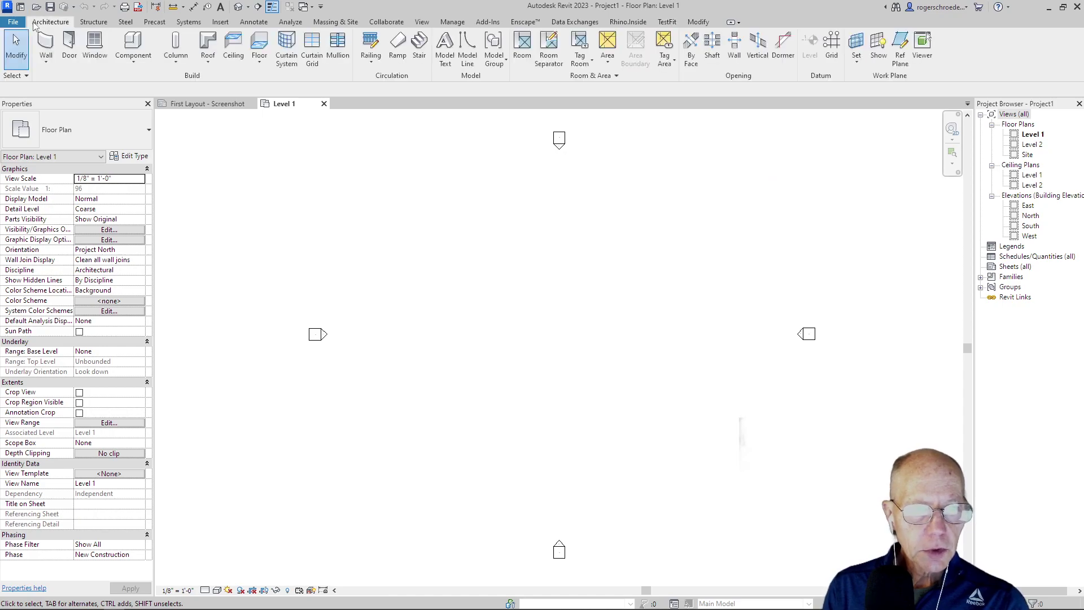
left_click(47, 63)
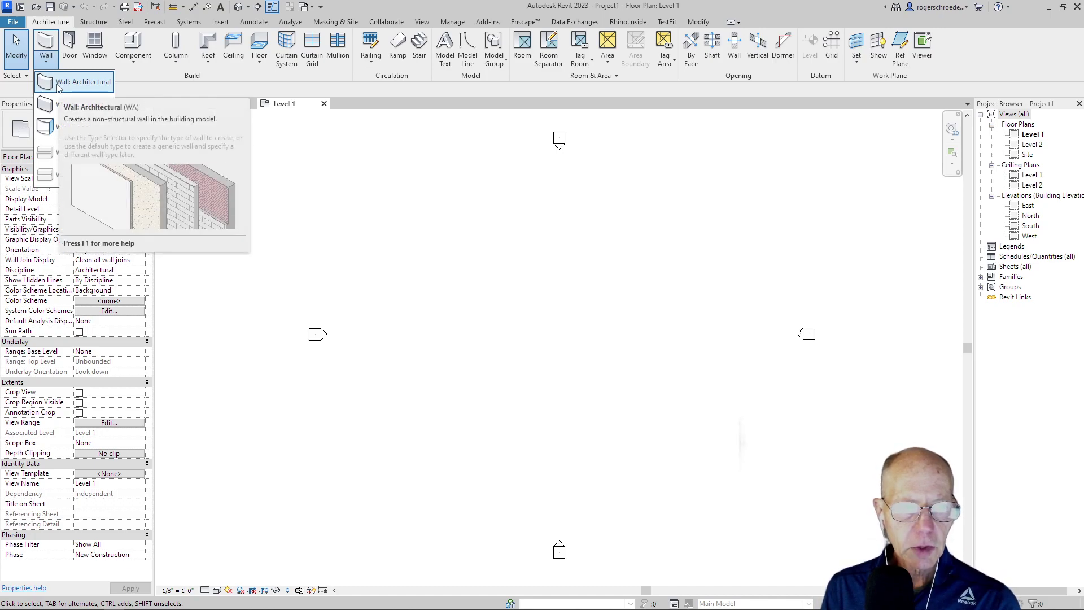
left_click(62, 82)
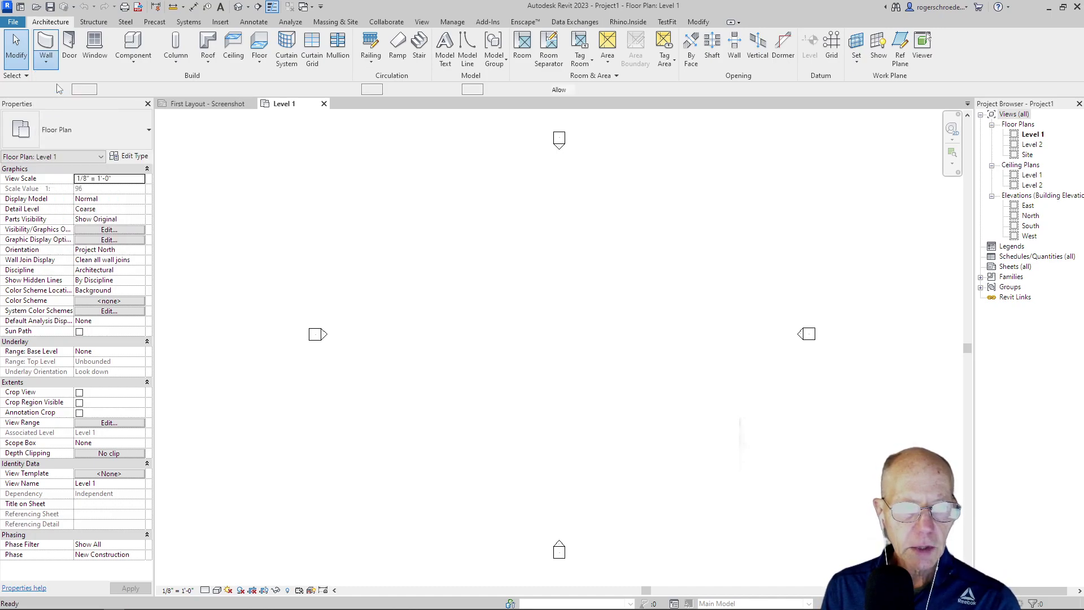
left_click(129, 157)
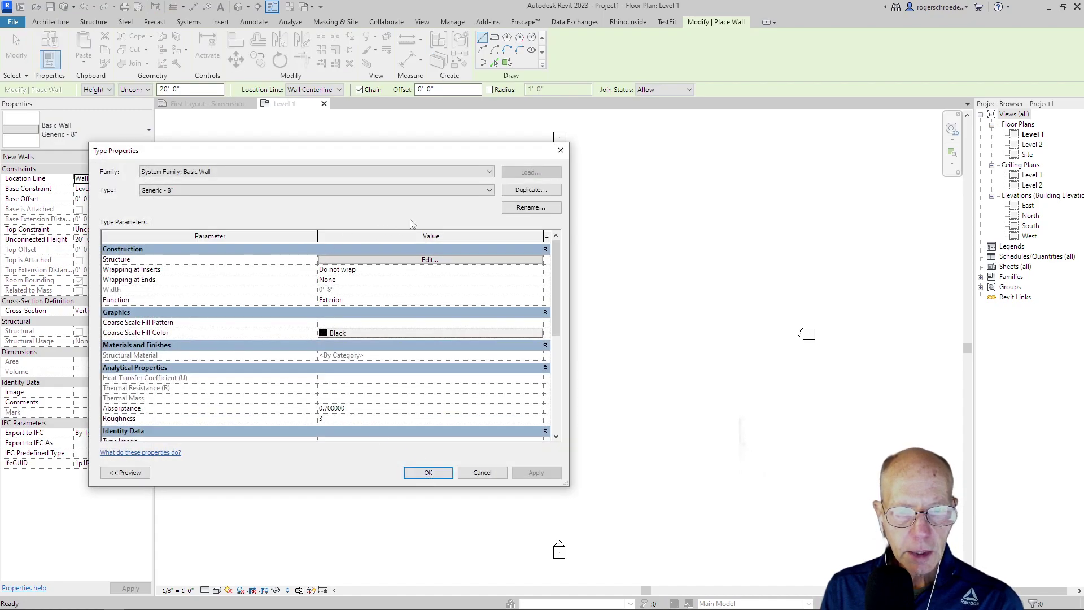
left_click(530, 190)
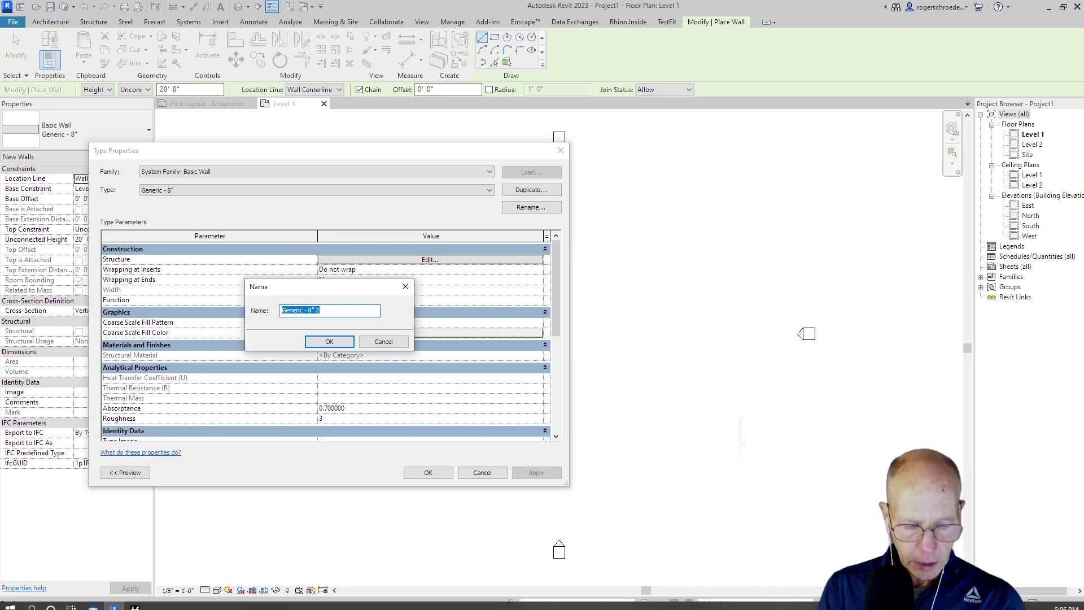
type("Facade Wall")
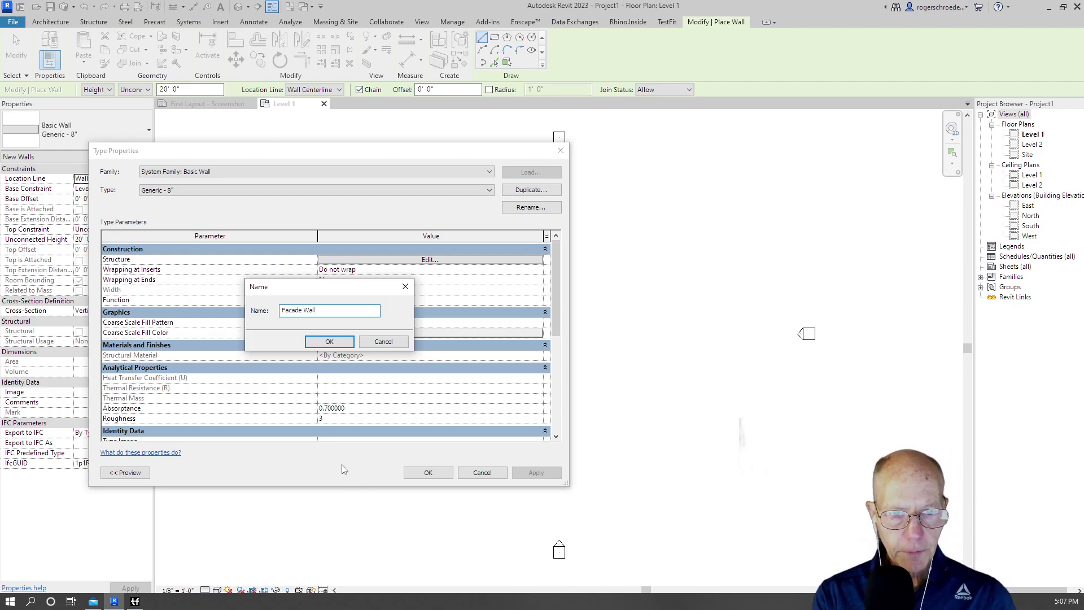
left_click(326, 342)
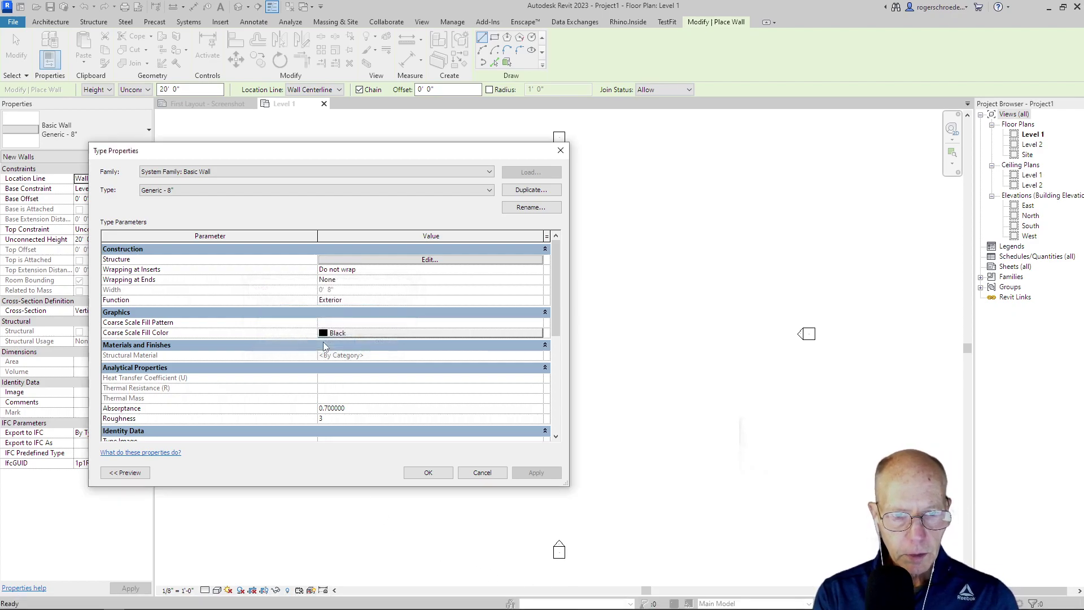
left_click(420, 471)
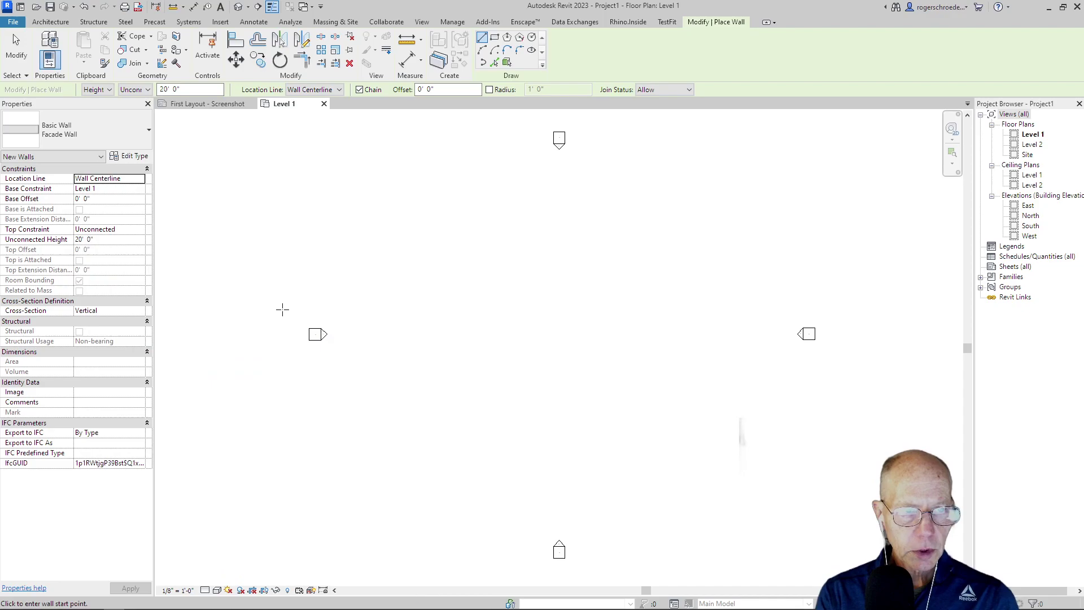
Step: Draw a short Facade Wall about 13' long on the Level 1 plan and delete it
left_click(269, 235)
left_click(309, 234)
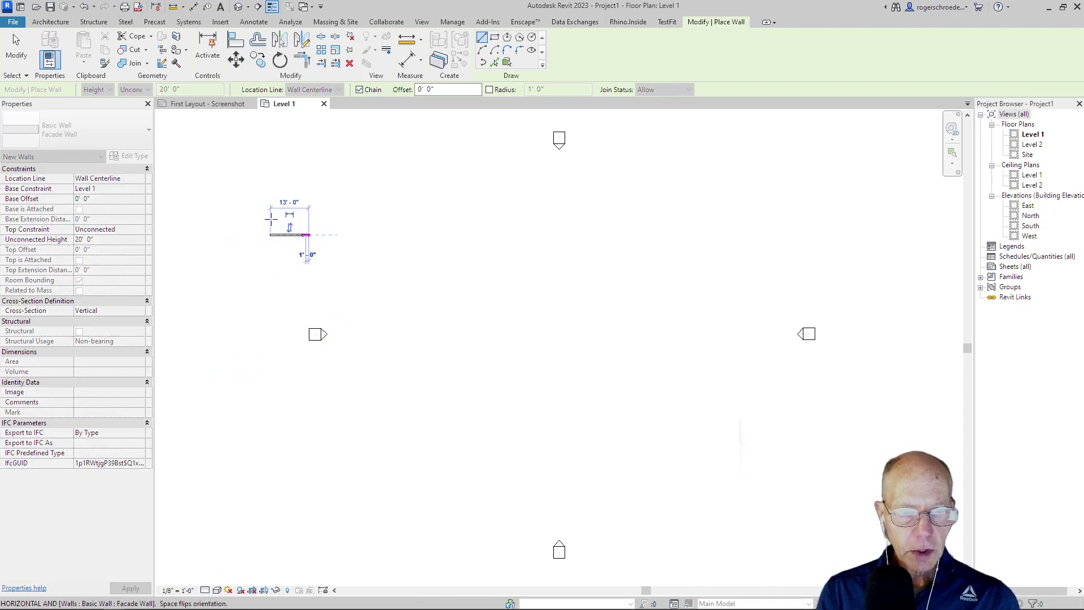
left_click(8, 47)
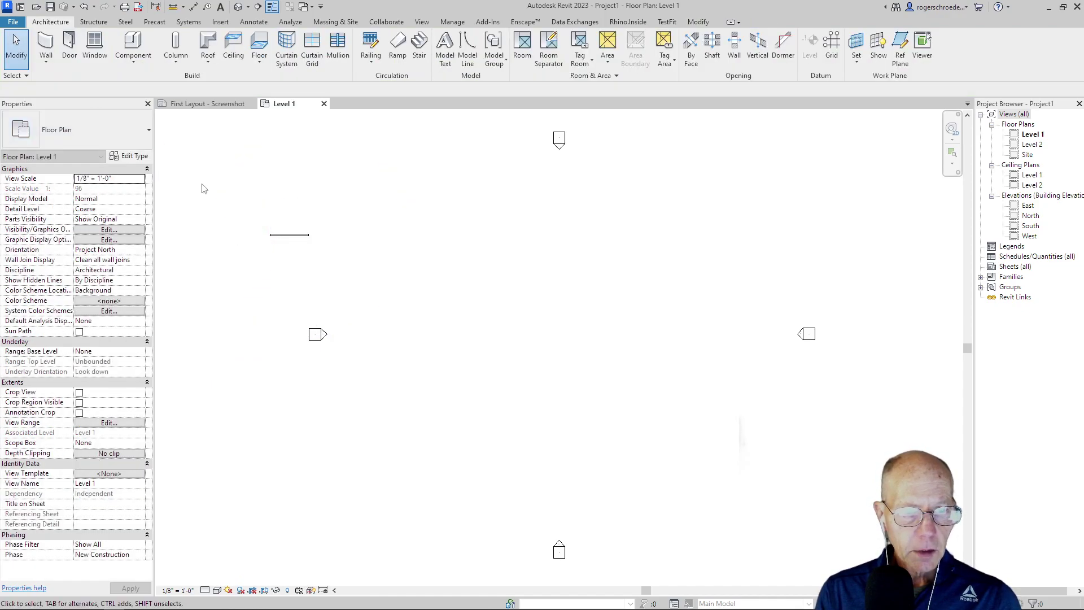
left_click(281, 235)
key("Delete")
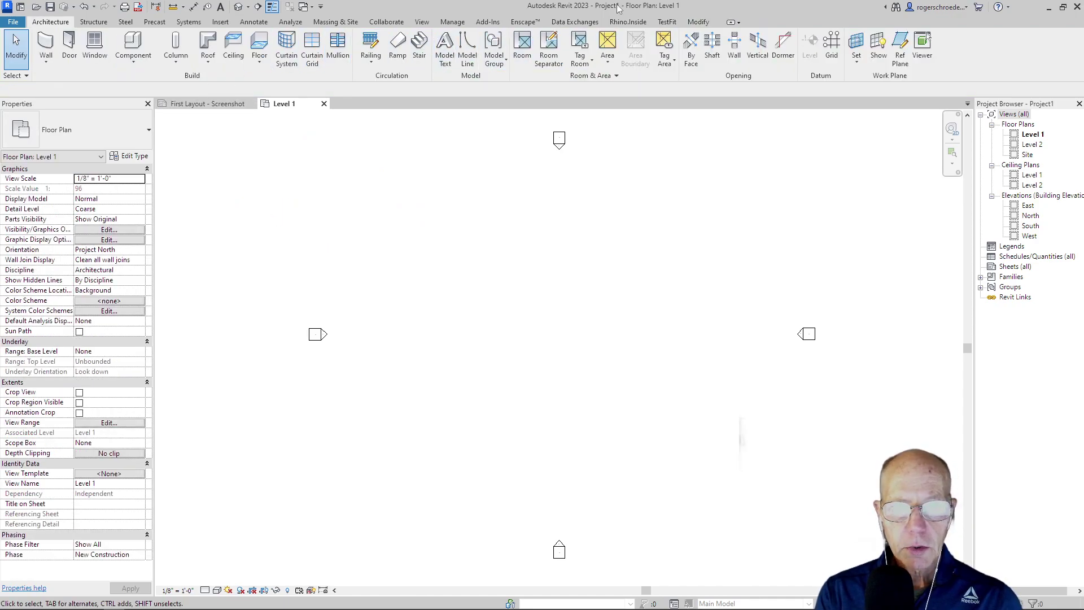
Step: Import the Alfred Site Run 2 project geometry with the facade walls assigned to the Facade Wall type
left_click(661, 24)
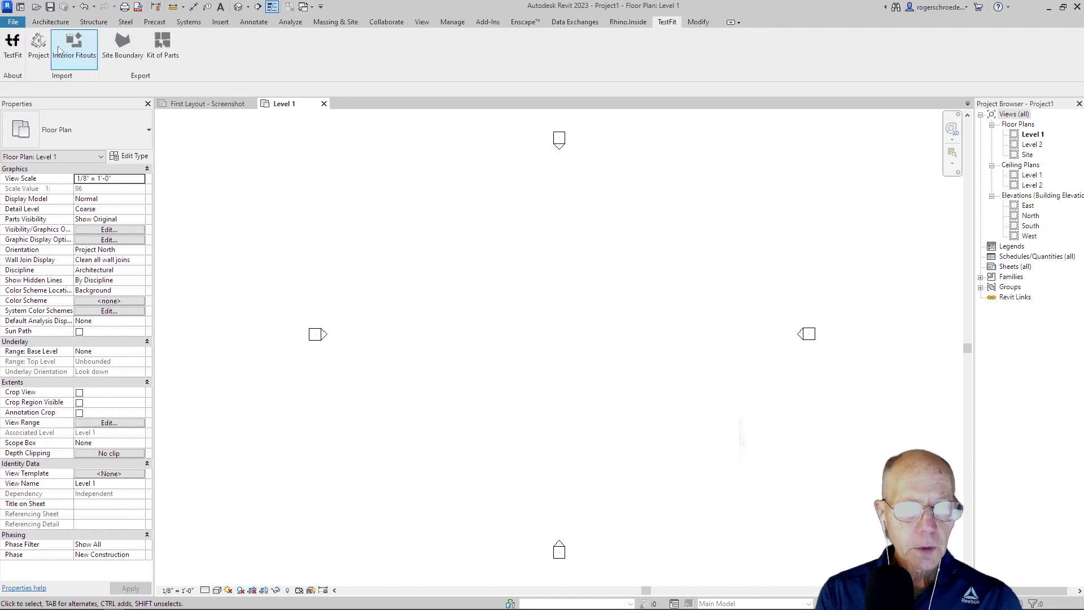
left_click(38, 45)
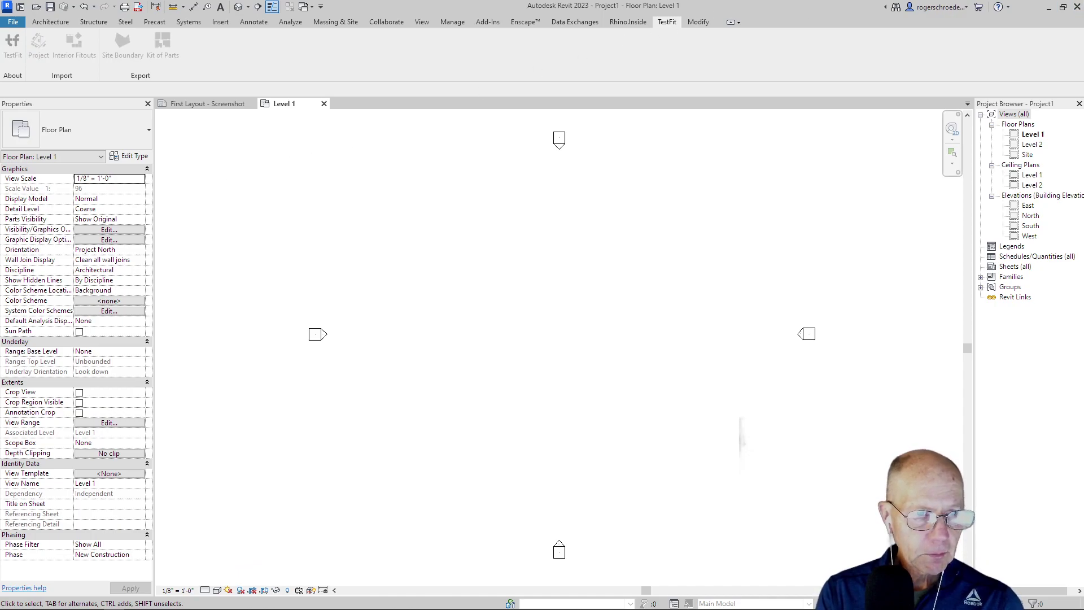
left_click_drag(1081, 42, 546, 149)
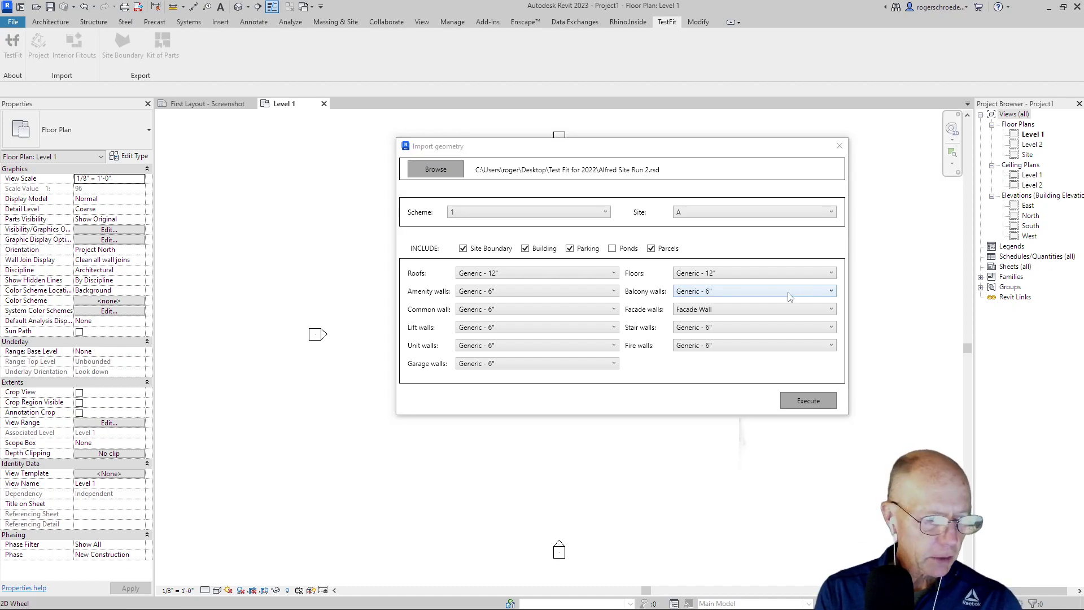
left_click(824, 310)
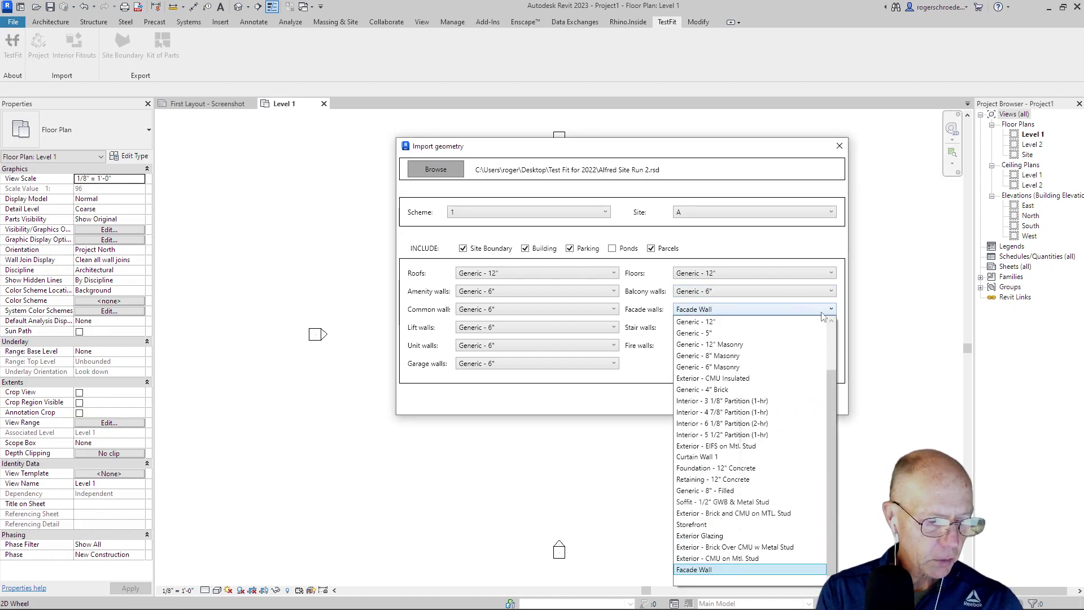
left_click(802, 569)
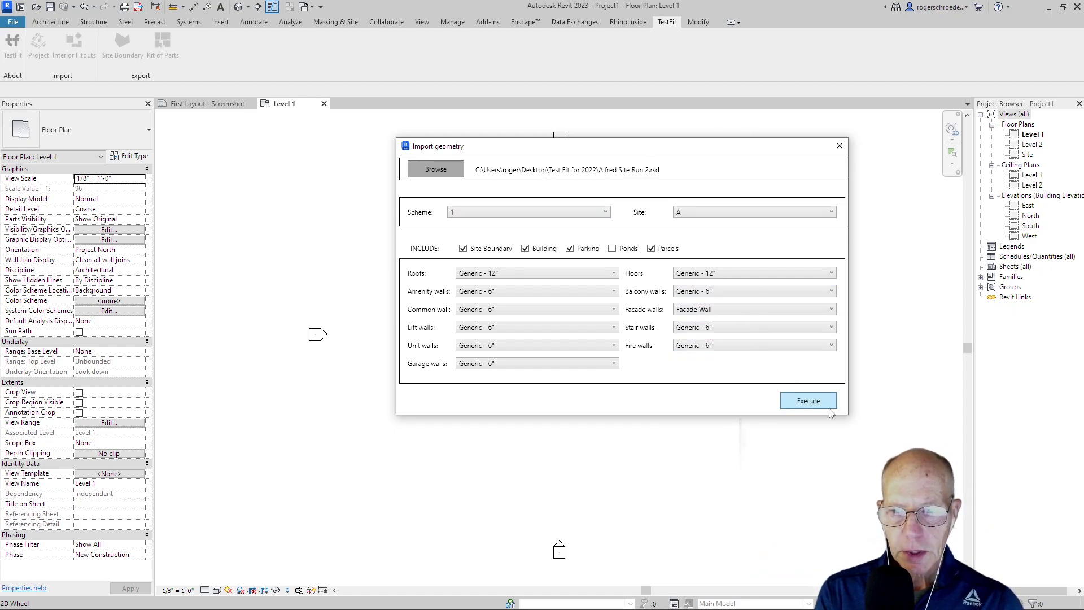
left_click(810, 400)
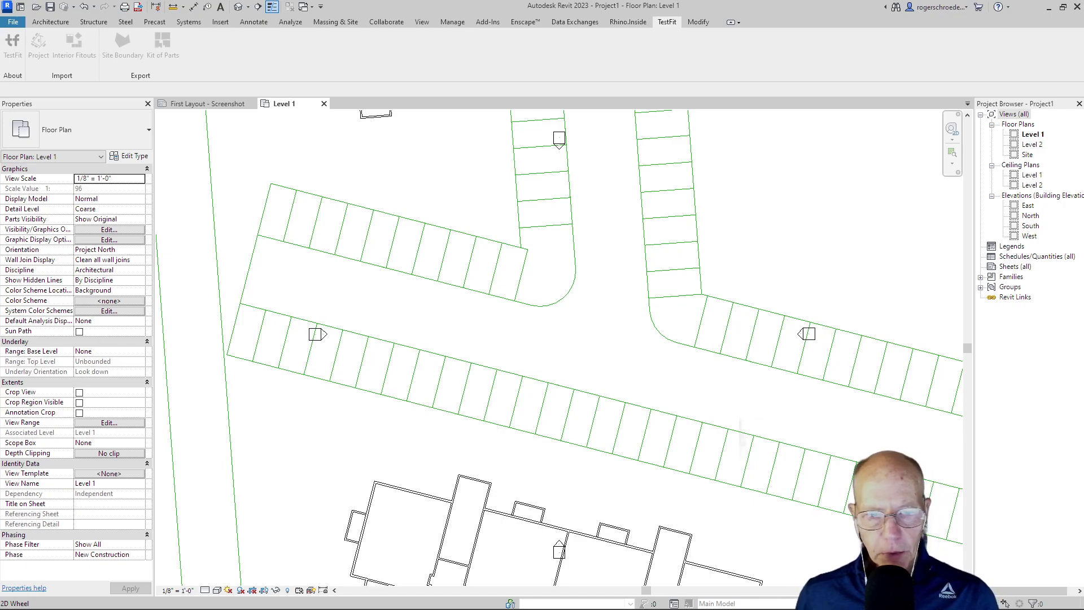
Step: Check the imported site layout in the Level 1 plan and open the default 3D view
scroll(541, 301, "down", 4)
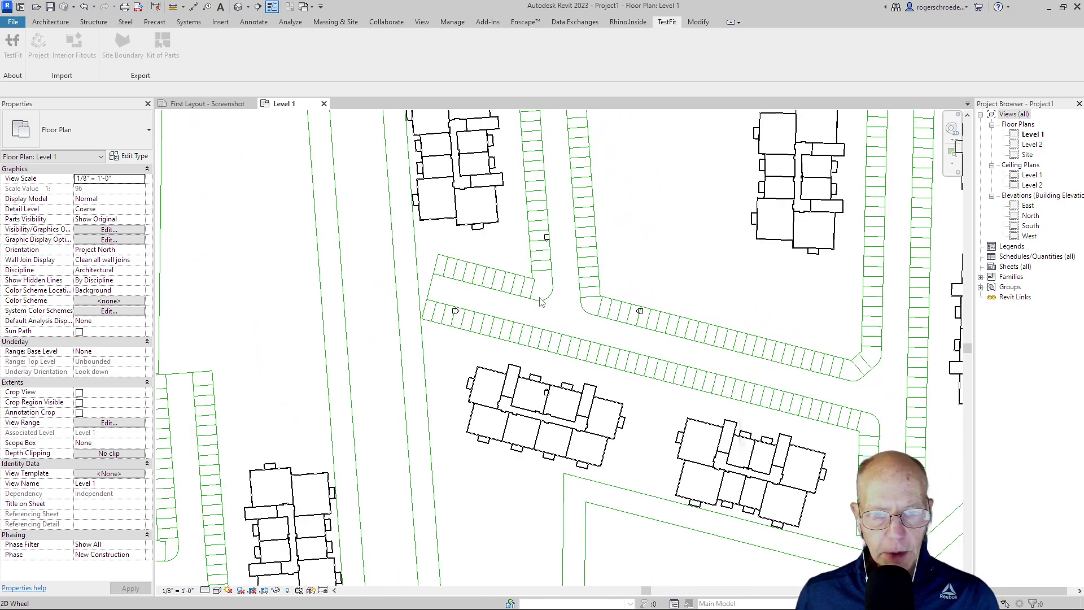
scroll(541, 301, "down", 2)
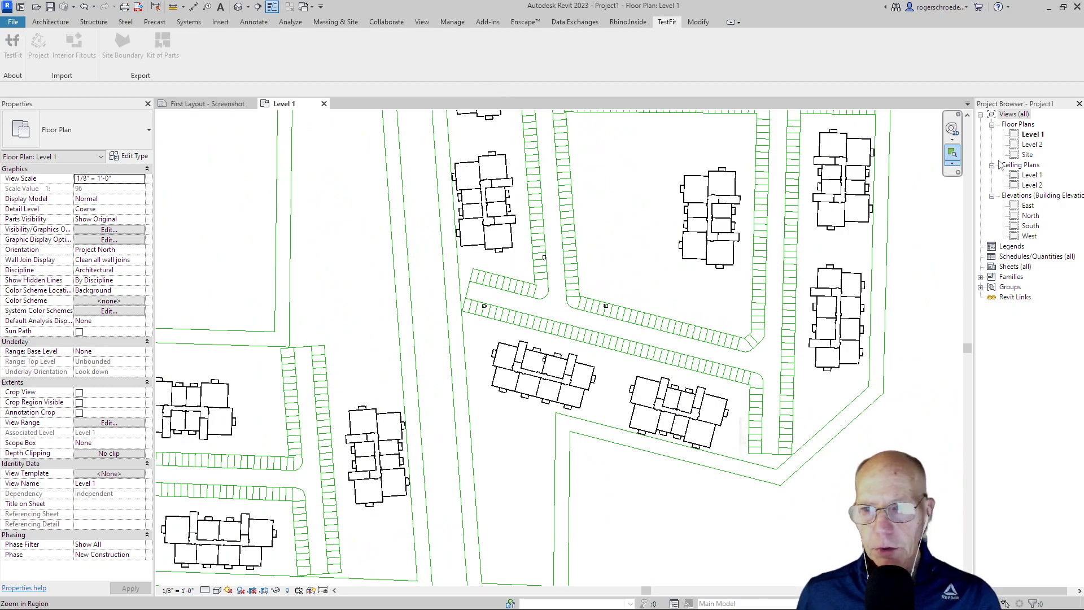
left_click(428, 23)
left_click(352, 44)
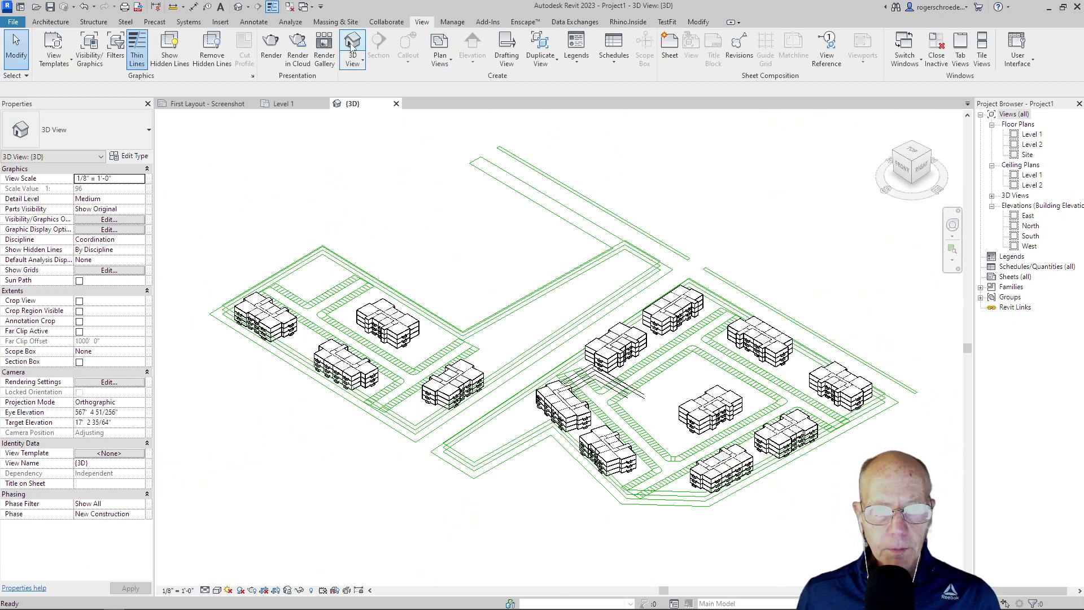
Step: Select all Facade Wall instances visible in the 3D view and hide those elements in the view
scroll(370, 321, "up", 6)
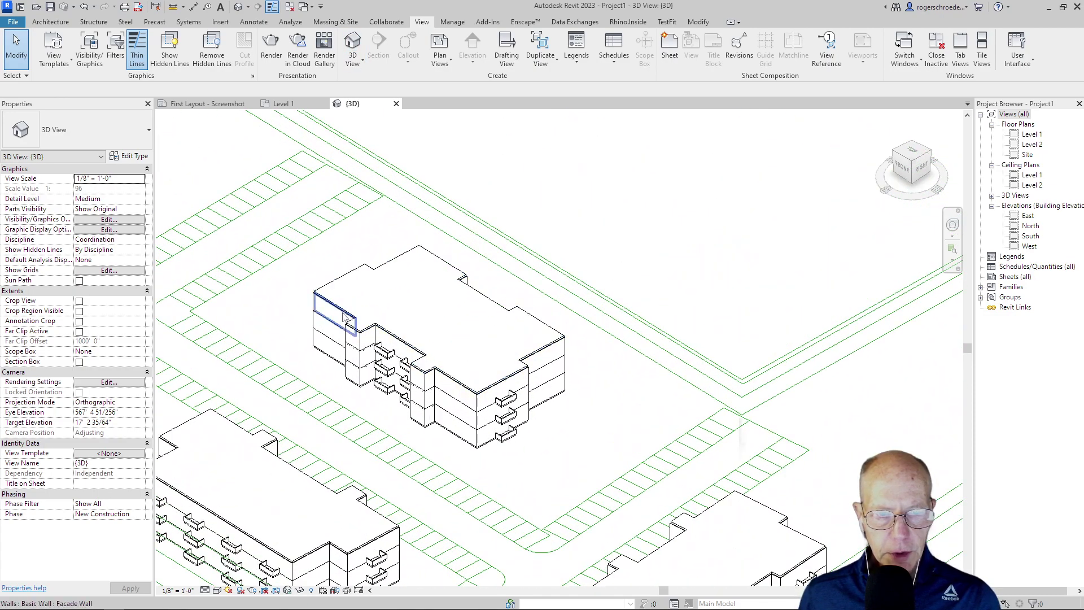
left_click(346, 317)
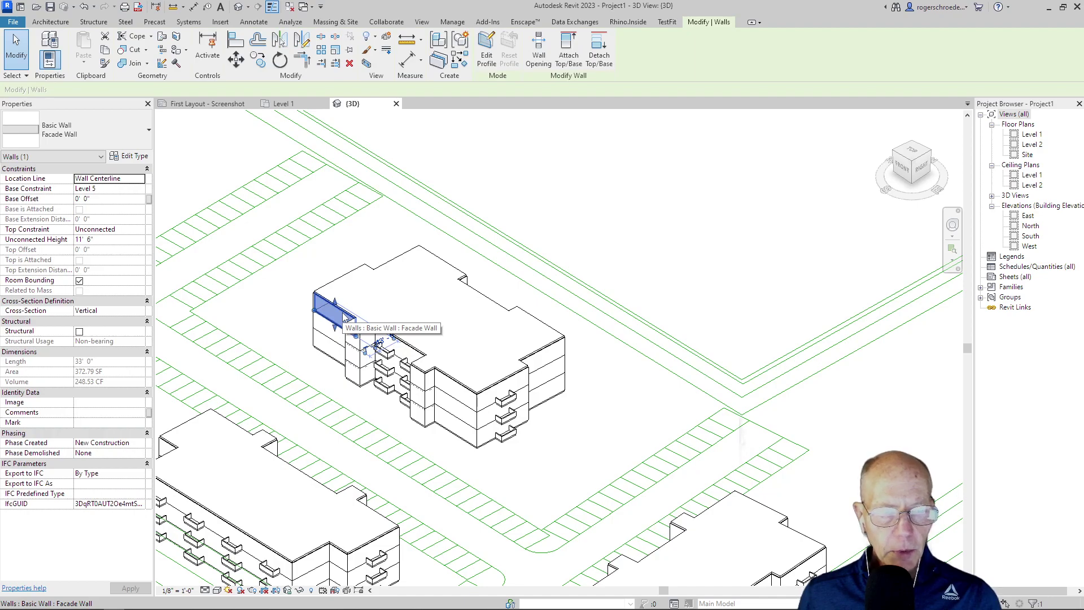
left_click(457, 402)
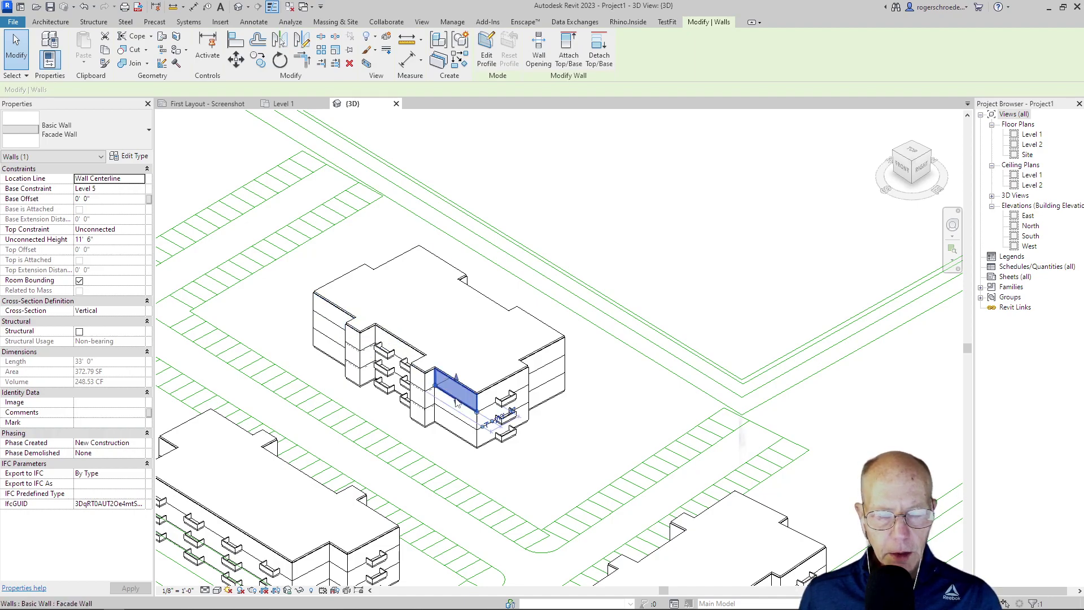
right_click(458, 402)
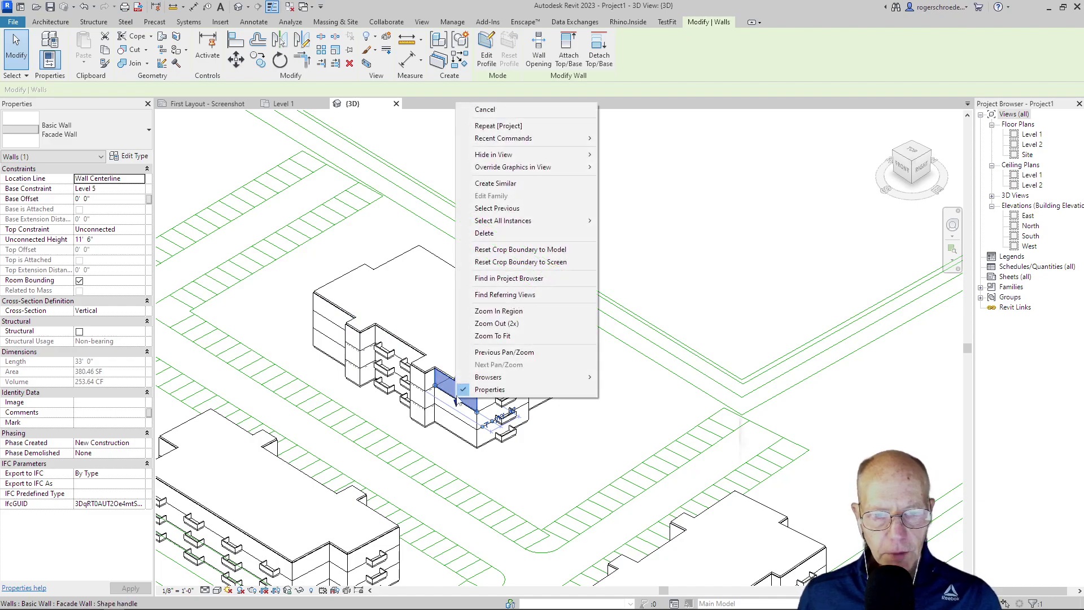
mouse_move(525, 223)
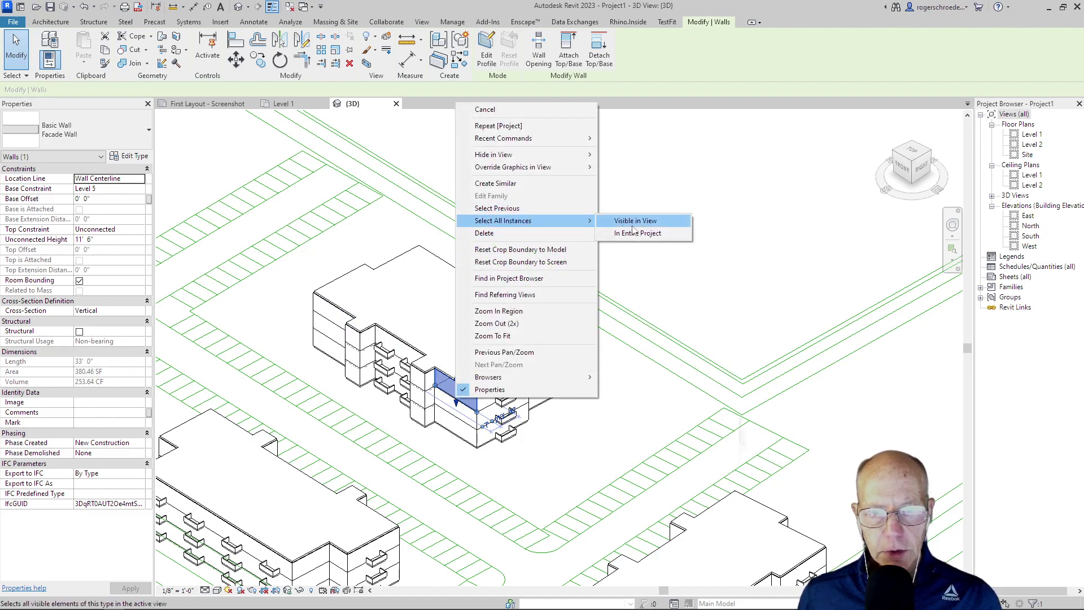
left_click(632, 223)
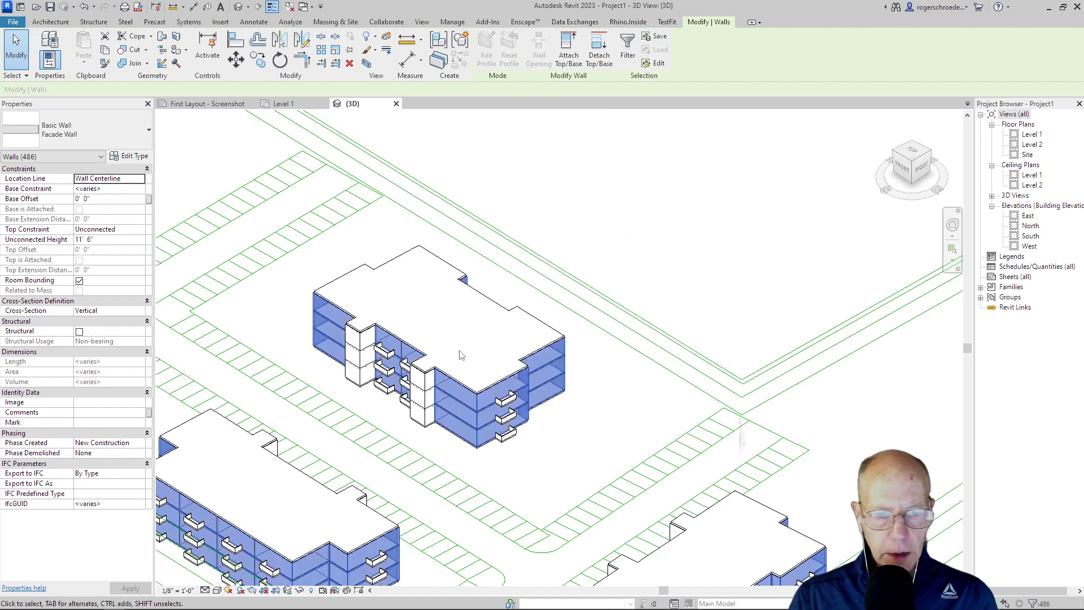
right_click(450, 399)
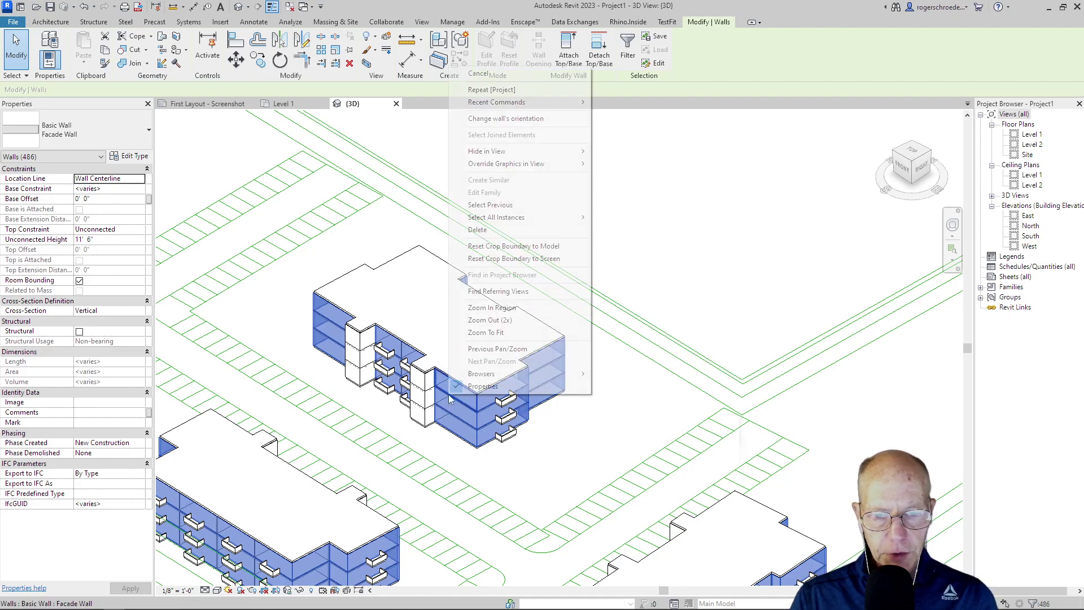
mouse_move(504, 156)
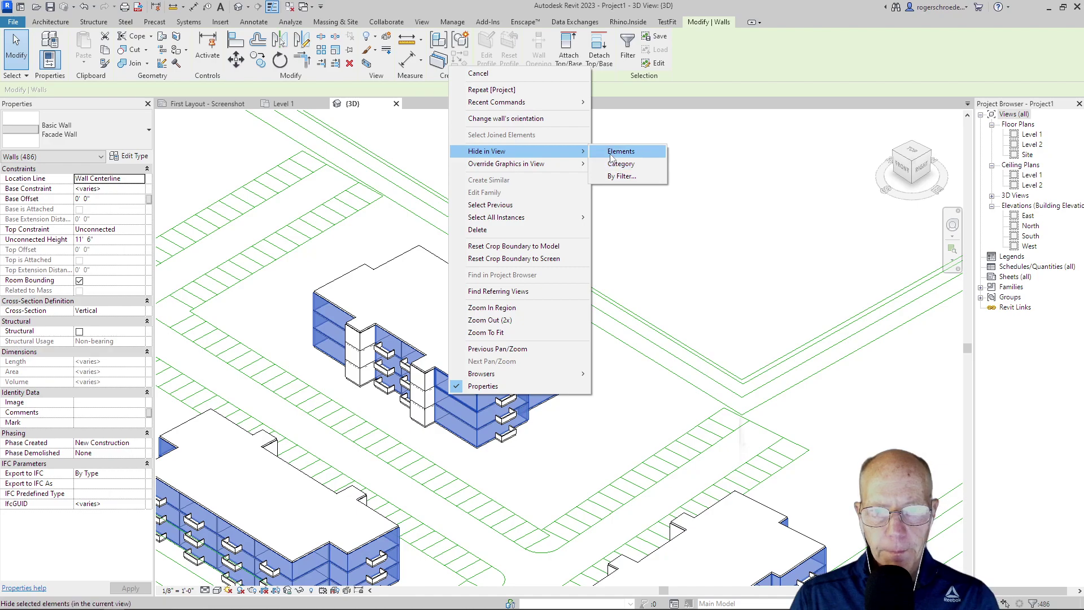
left_click(611, 158)
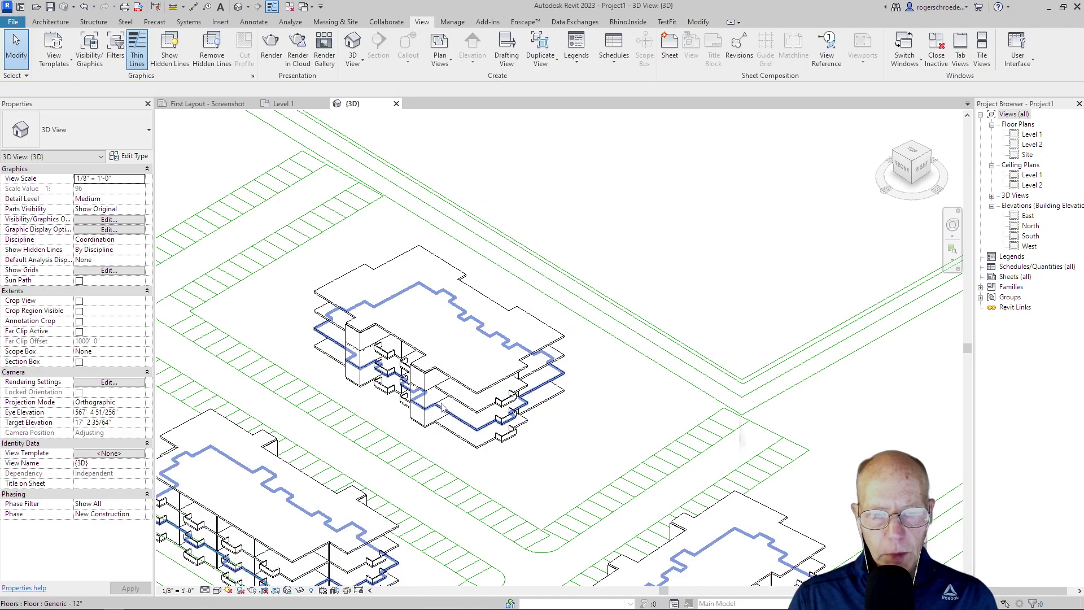
Step: Import the geometry of site B from the Alfred Site Run 2 project, unjoining the elements that cannot stay joined
scroll(441, 406, "up", 4)
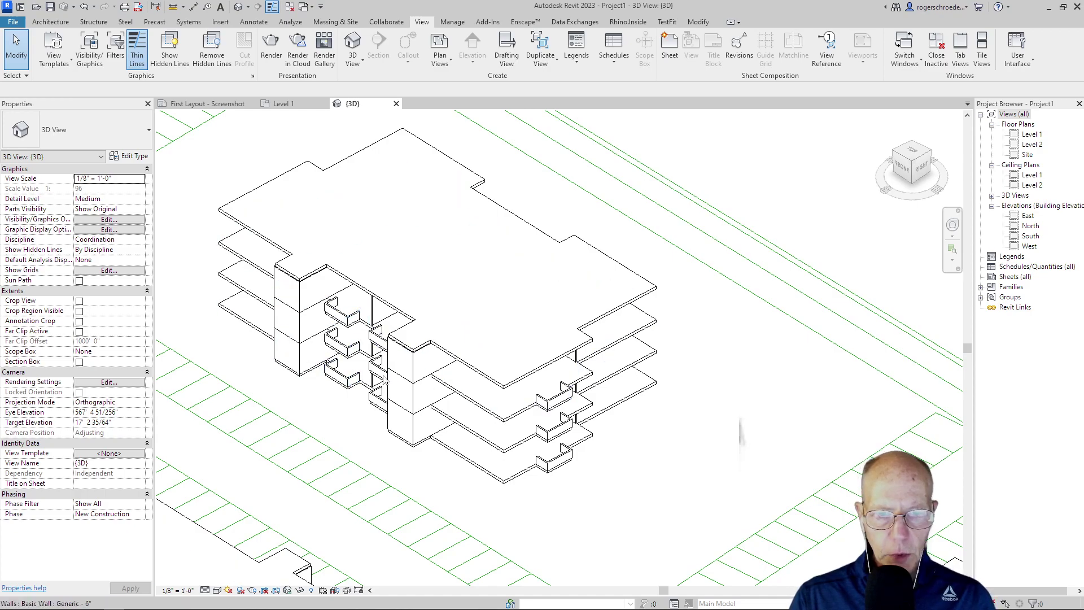
scroll(461, 352, "down", 6)
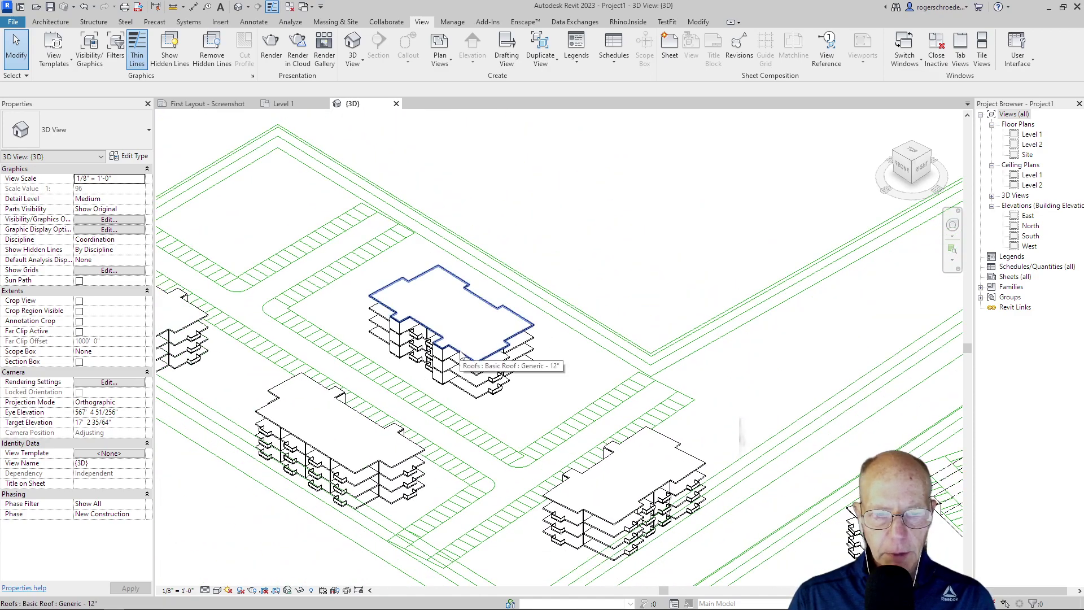
scroll(461, 353, "down", 2)
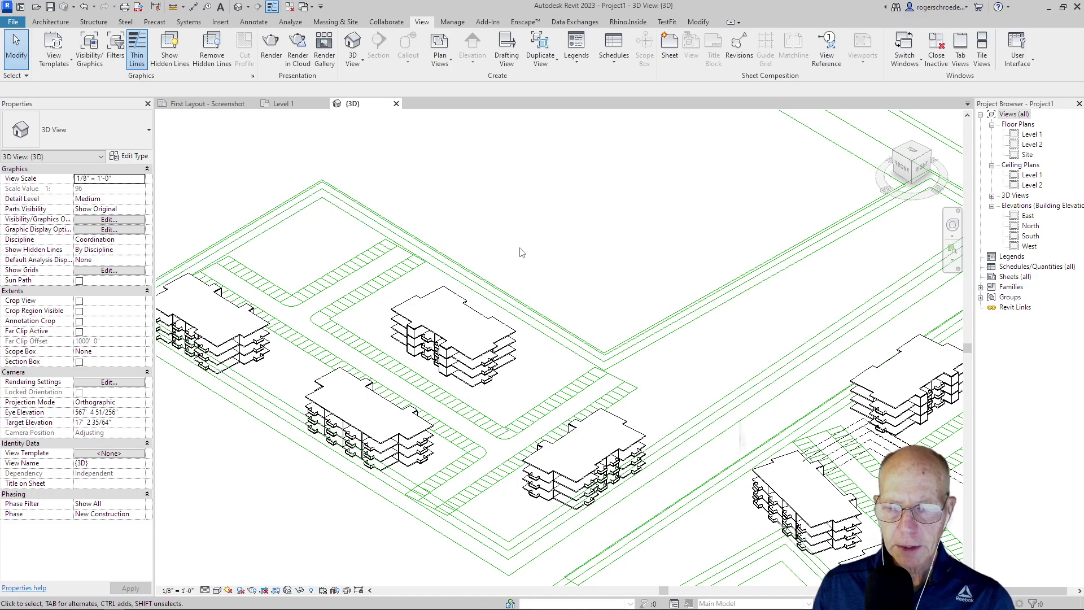
scroll(613, 242, "down", 5)
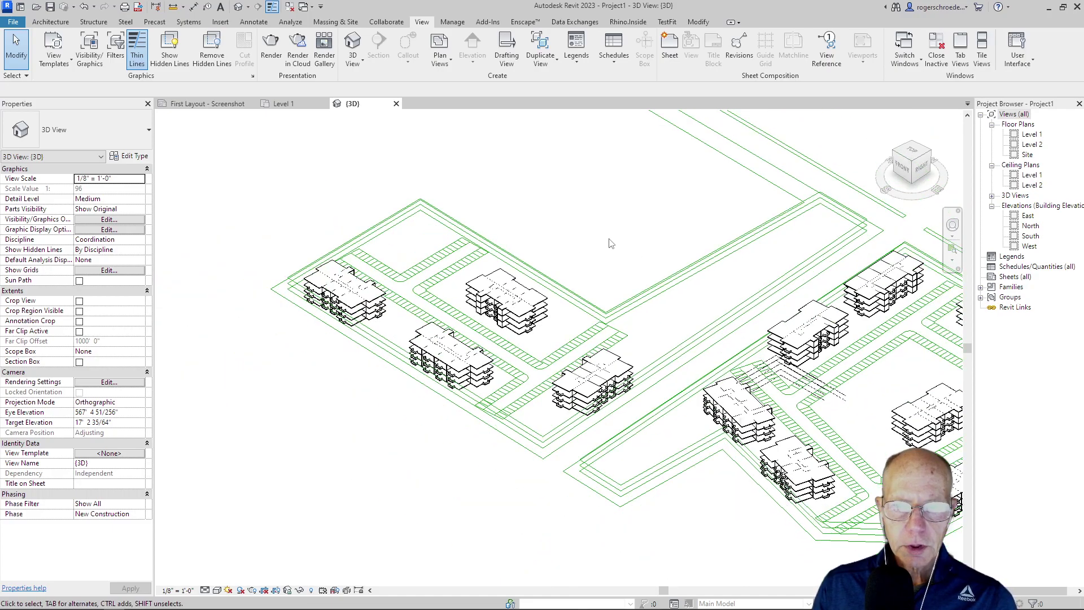
scroll(584, 365, "down", 2)
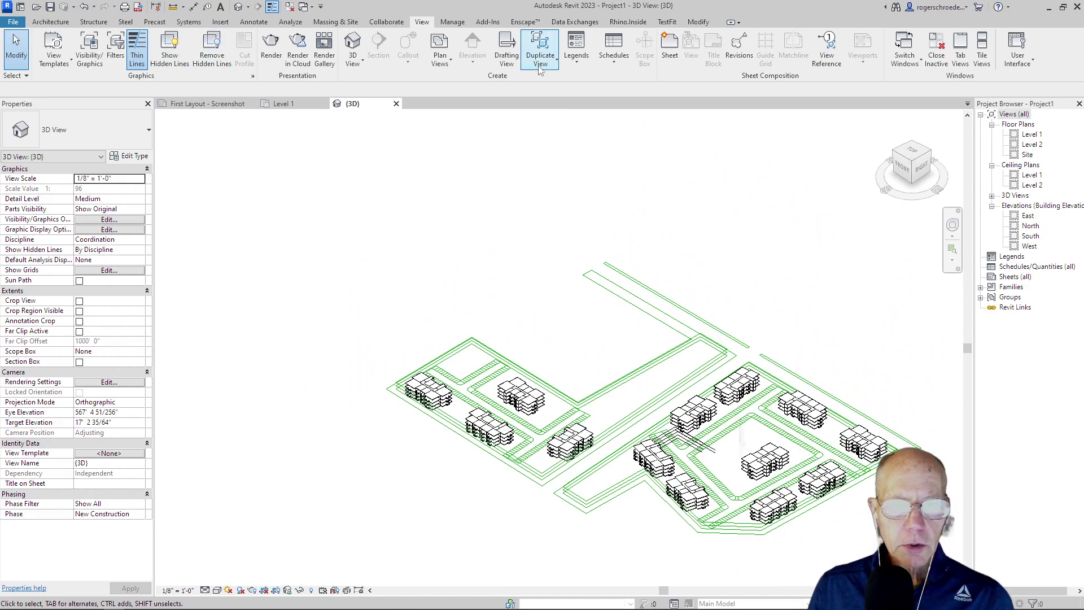
left_click(667, 23)
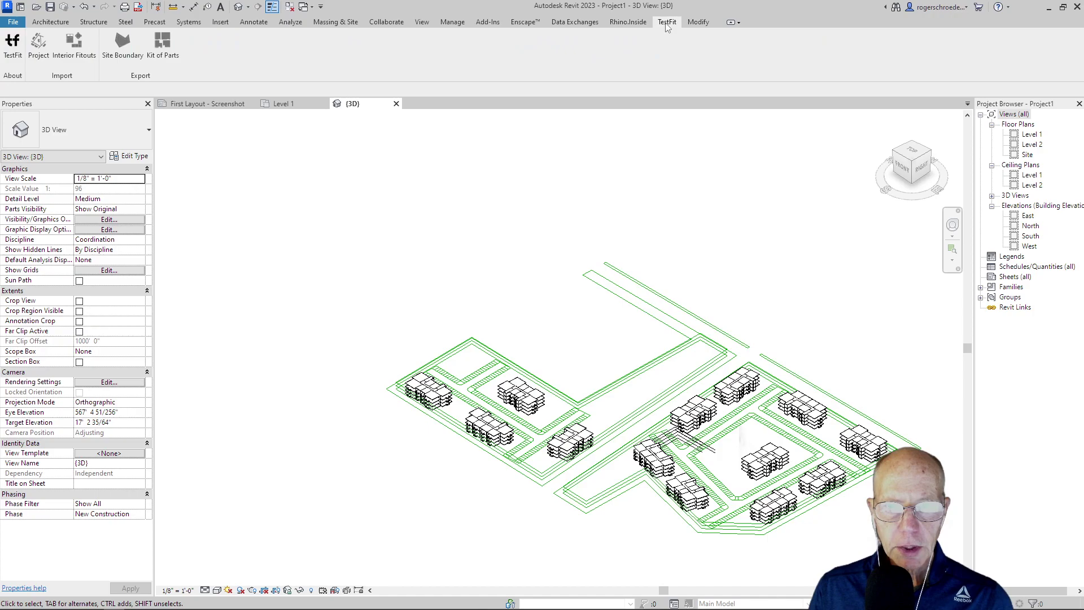
left_click(38, 50)
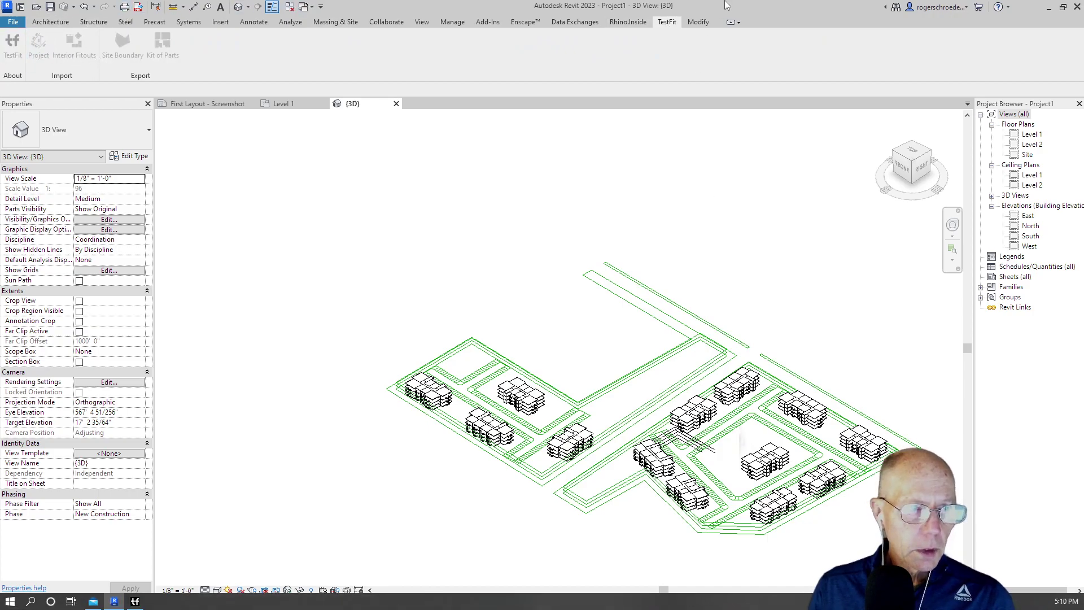
left_click_drag(1083, 36, 624, 192)
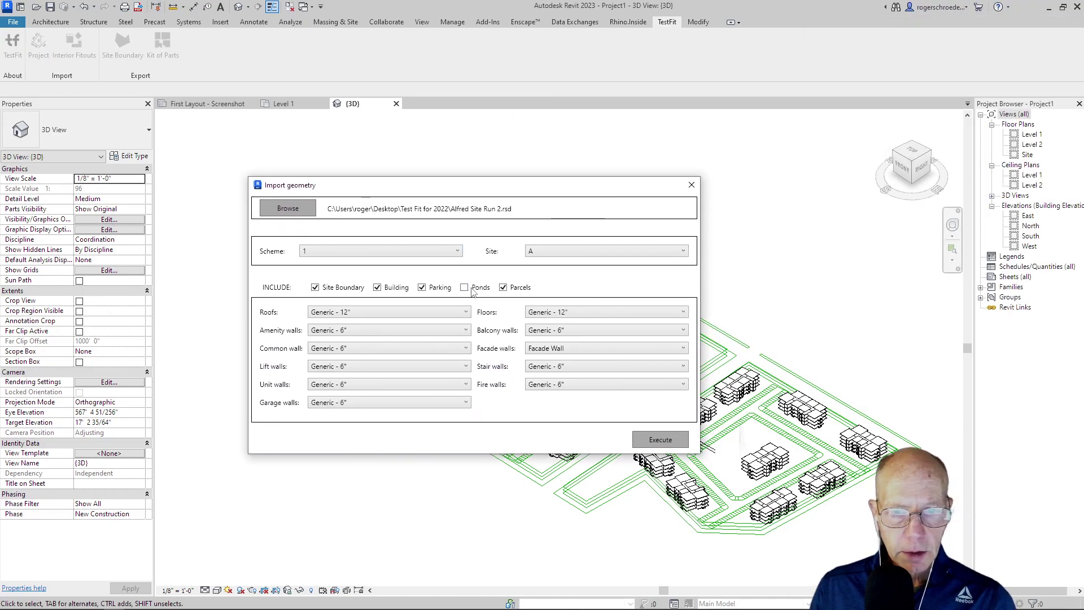
left_click(556, 251)
left_click(556, 275)
left_click(666, 440)
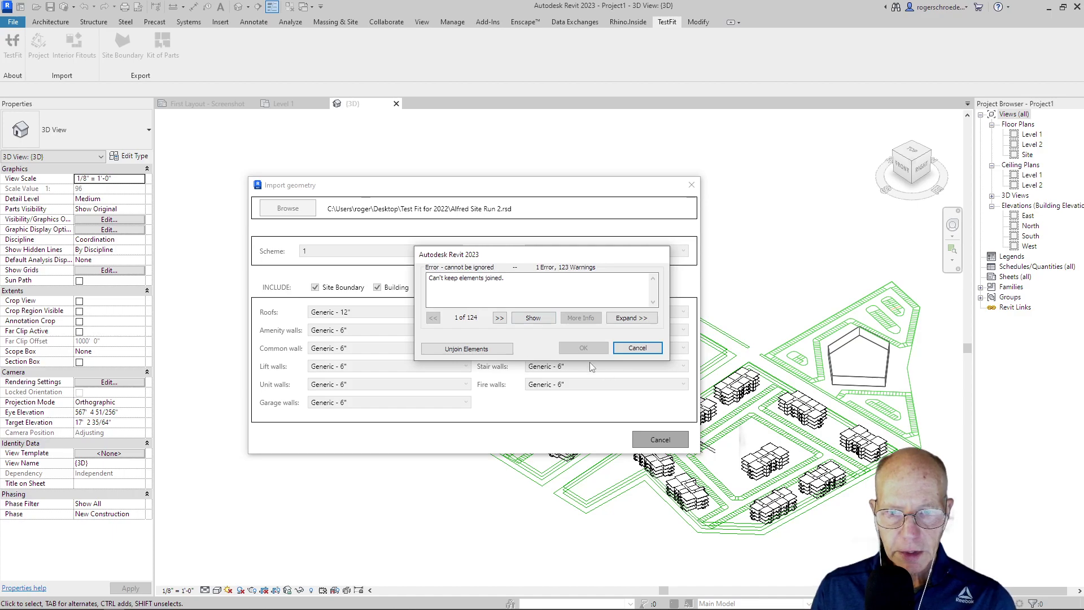
left_click(500, 352)
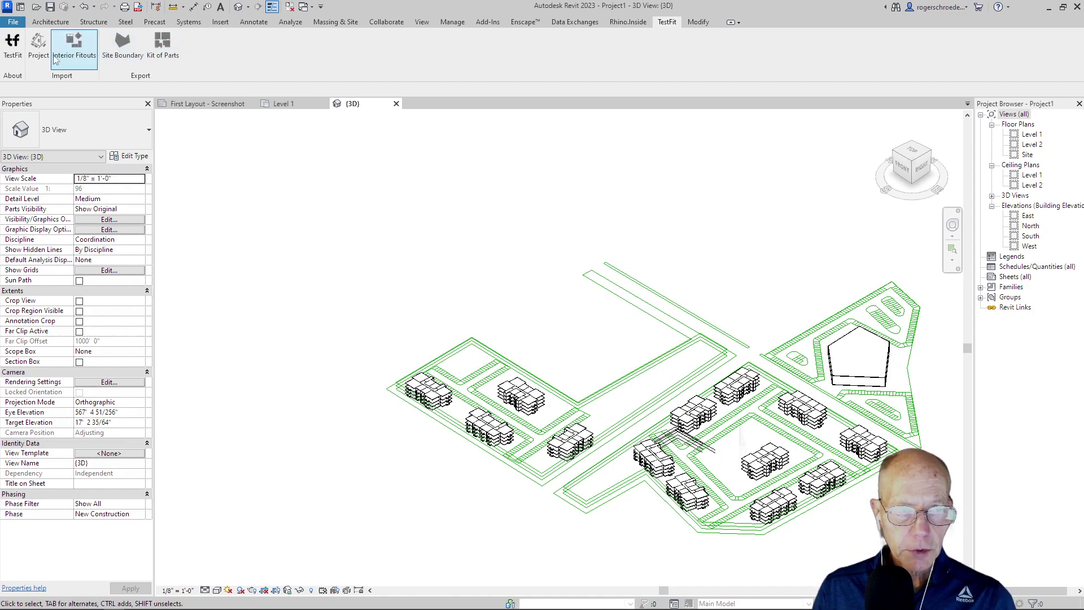
Step: Import the geometry of site C with Facade Wall as the facade wall type, accepting the import warnings
left_click(40, 56)
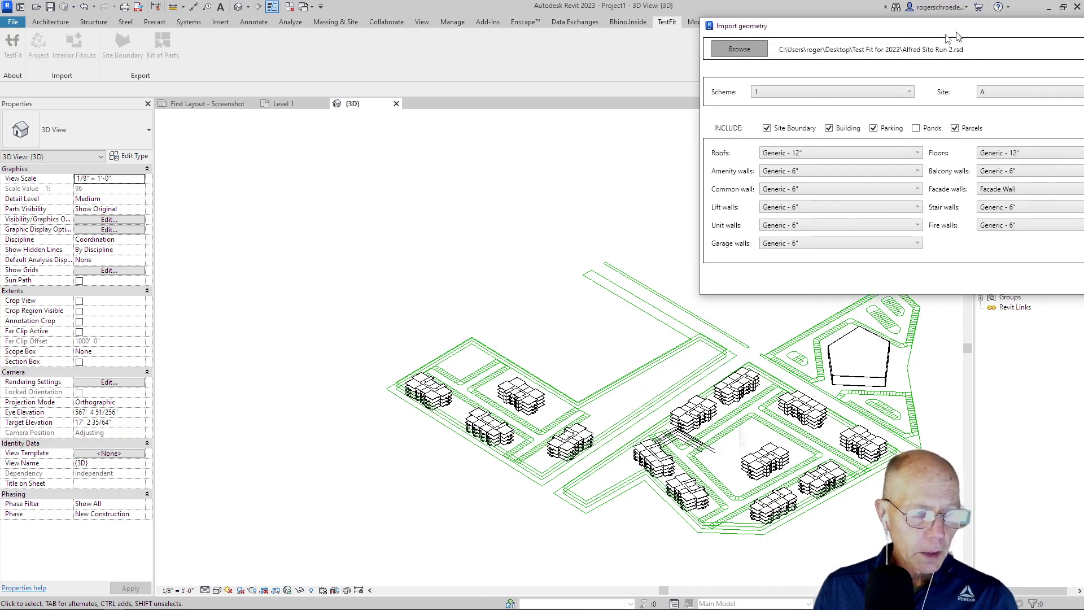
left_click(721, 161)
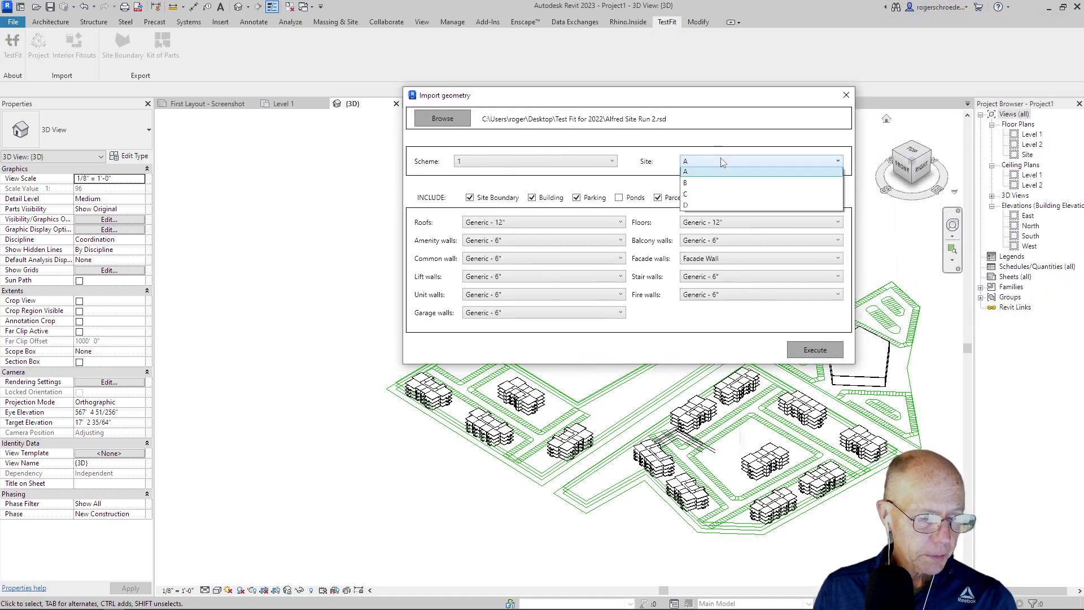
left_click(723, 193)
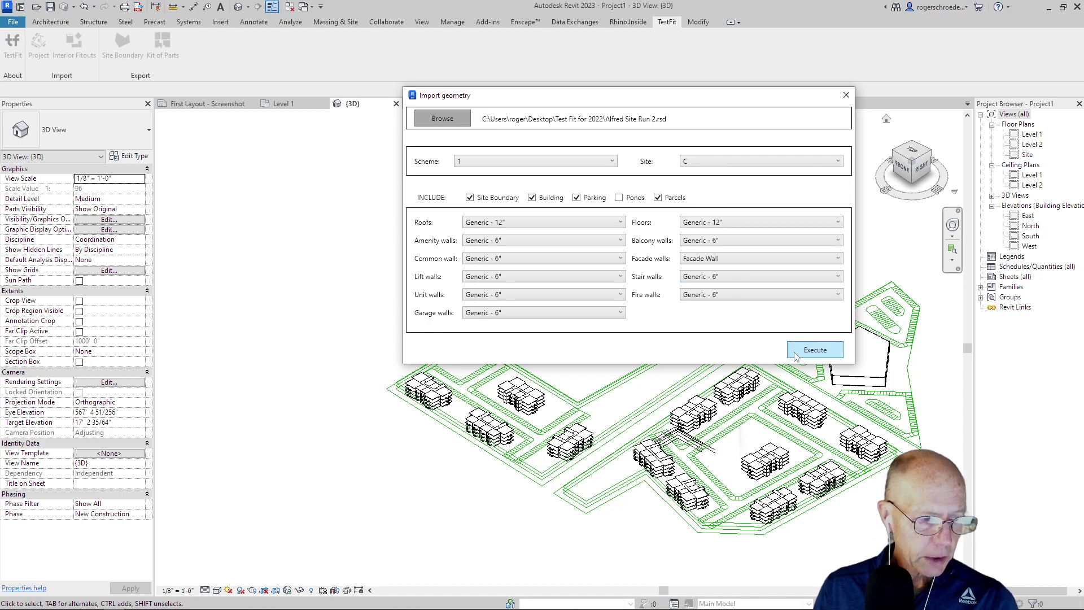
left_click(796, 350)
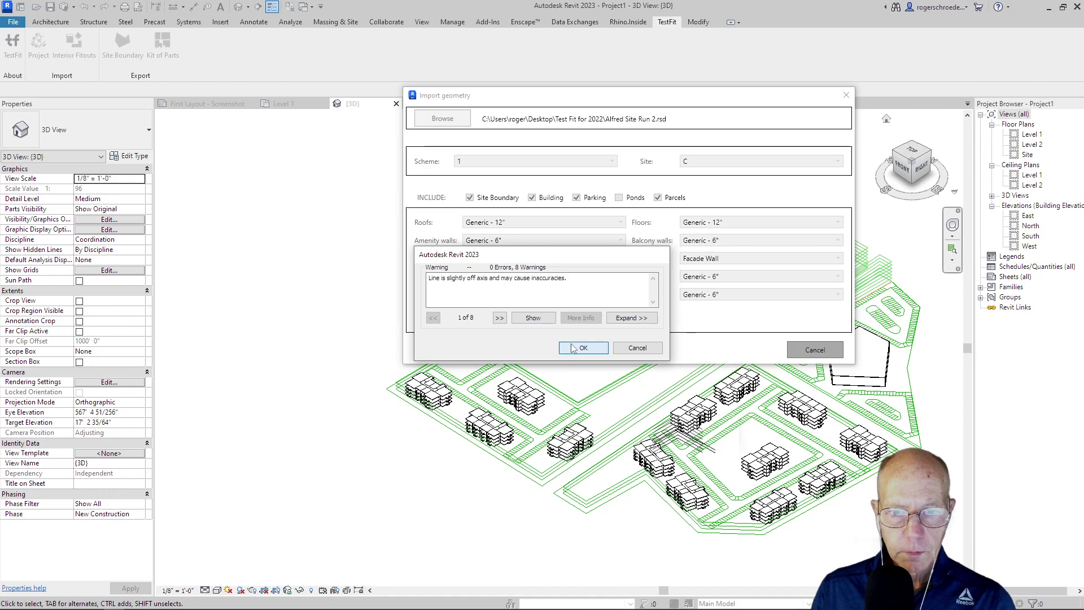
left_click(581, 348)
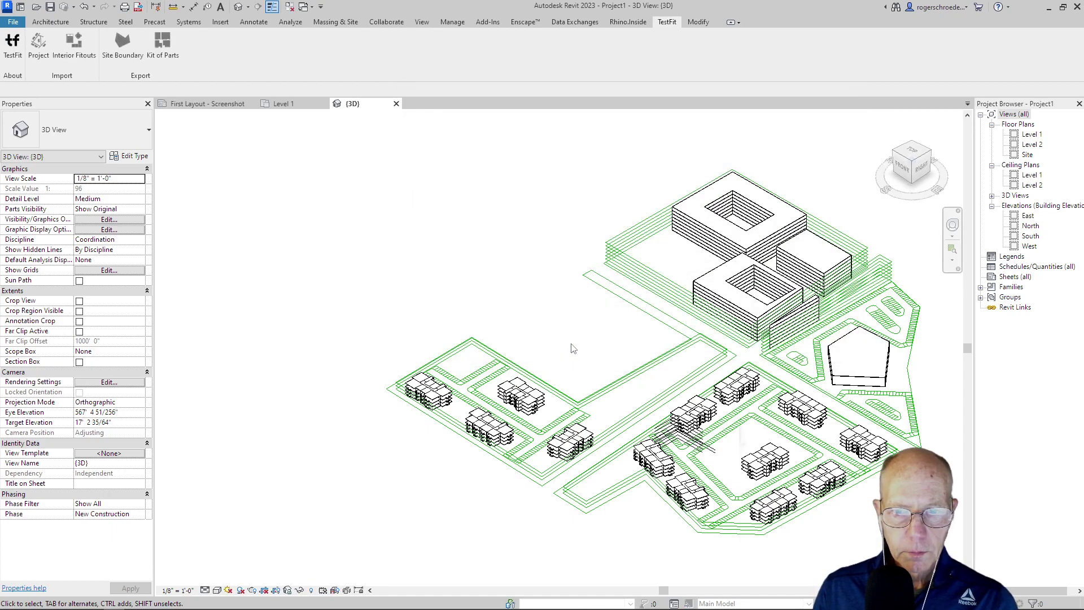
Step: Import the geometry of site D with Facade Wall as the facade wall type
left_click(39, 47)
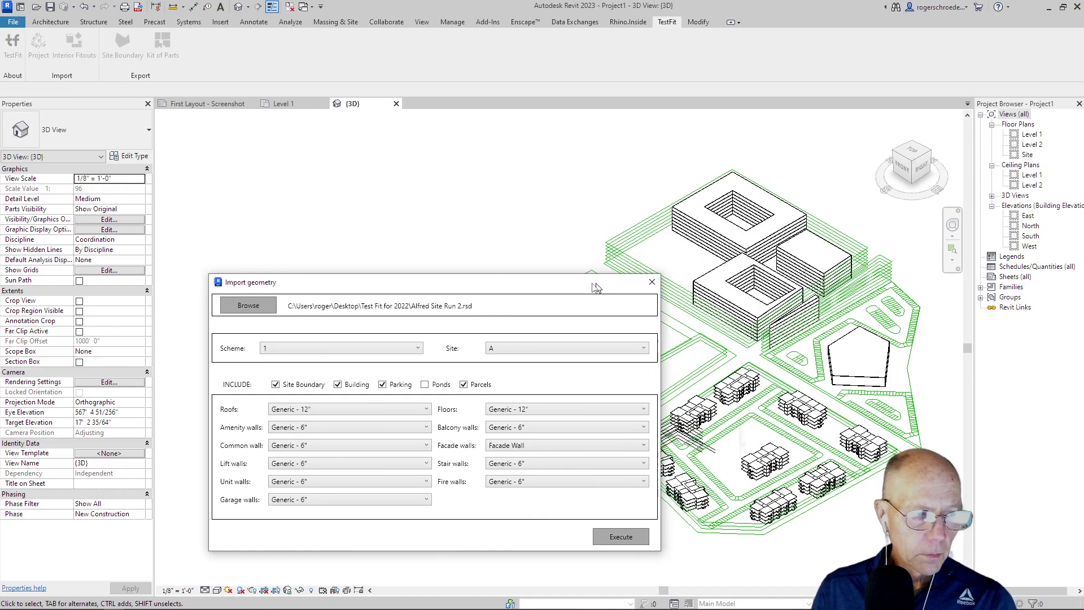
left_click(645, 263)
left_click(652, 300)
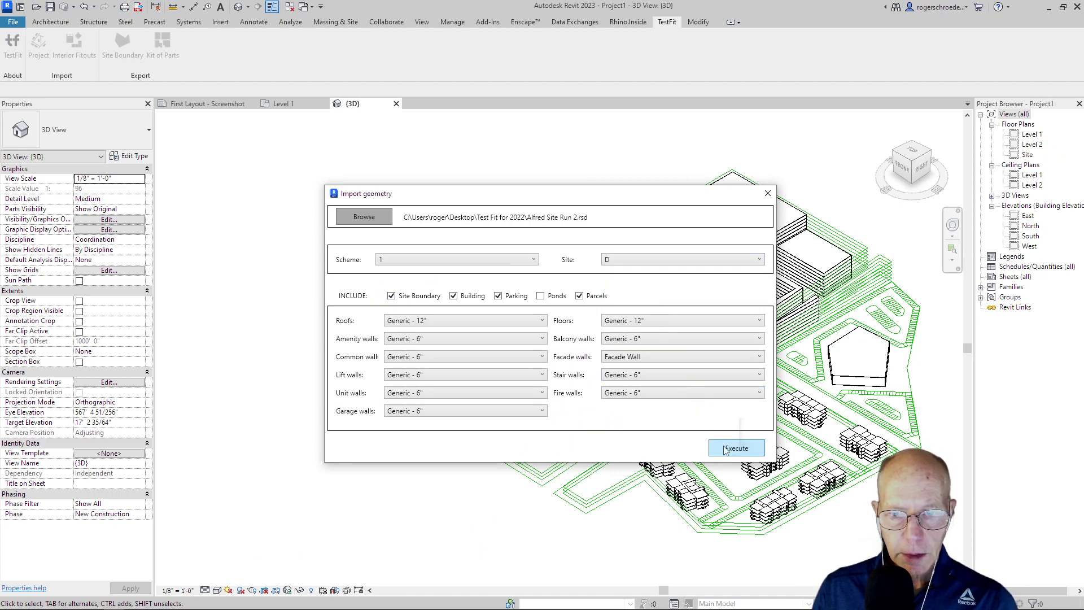
left_click(727, 449)
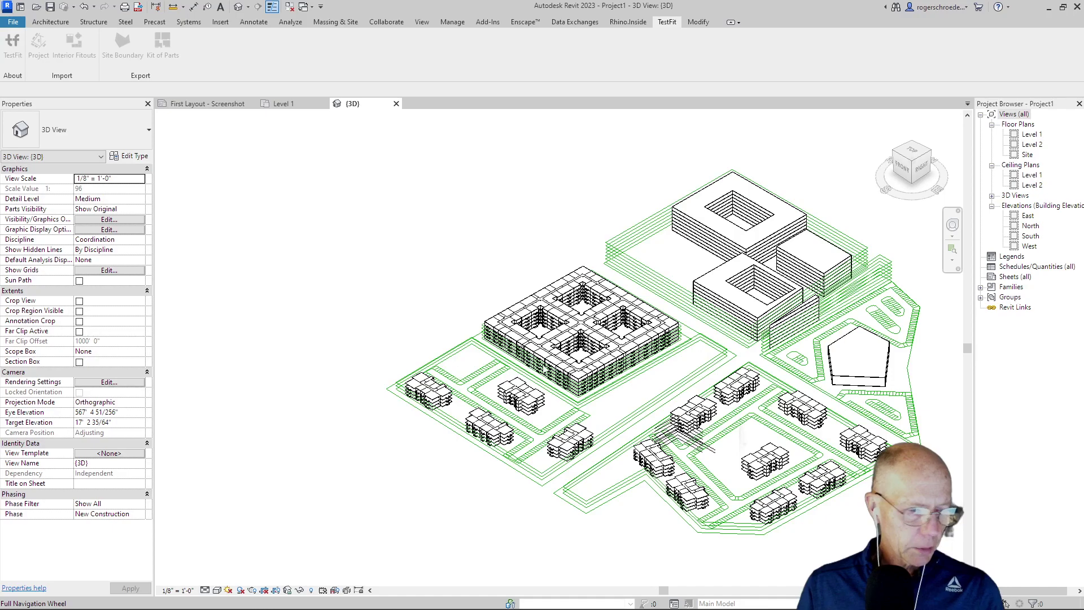
Step: Remove one top-storey Facade Wall segment of the large four-courtyard building from the 3D view
scroll(562, 384, "up", 5)
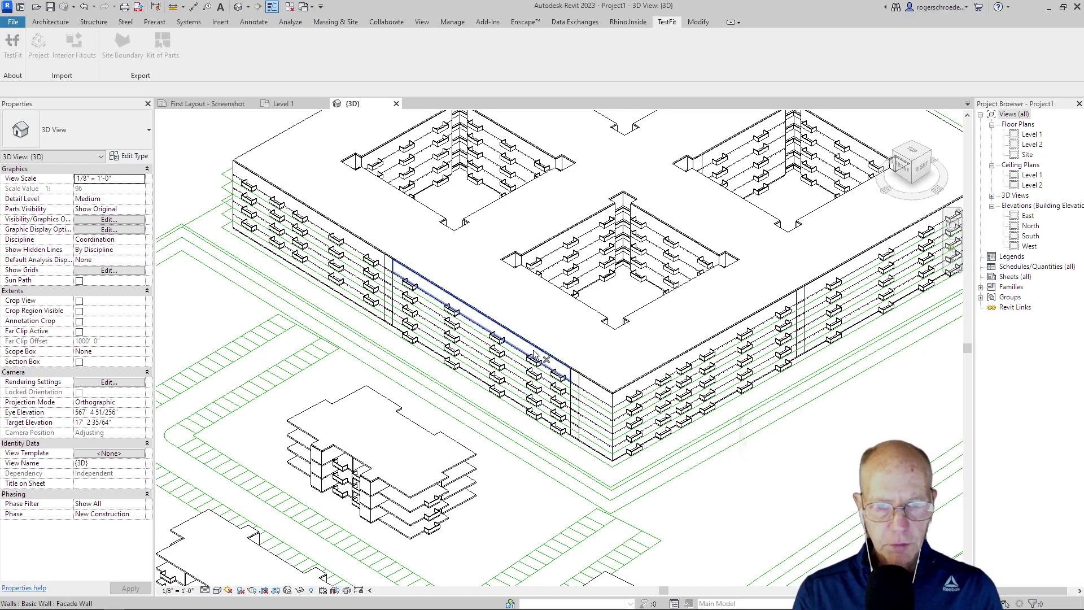
left_click(534, 356)
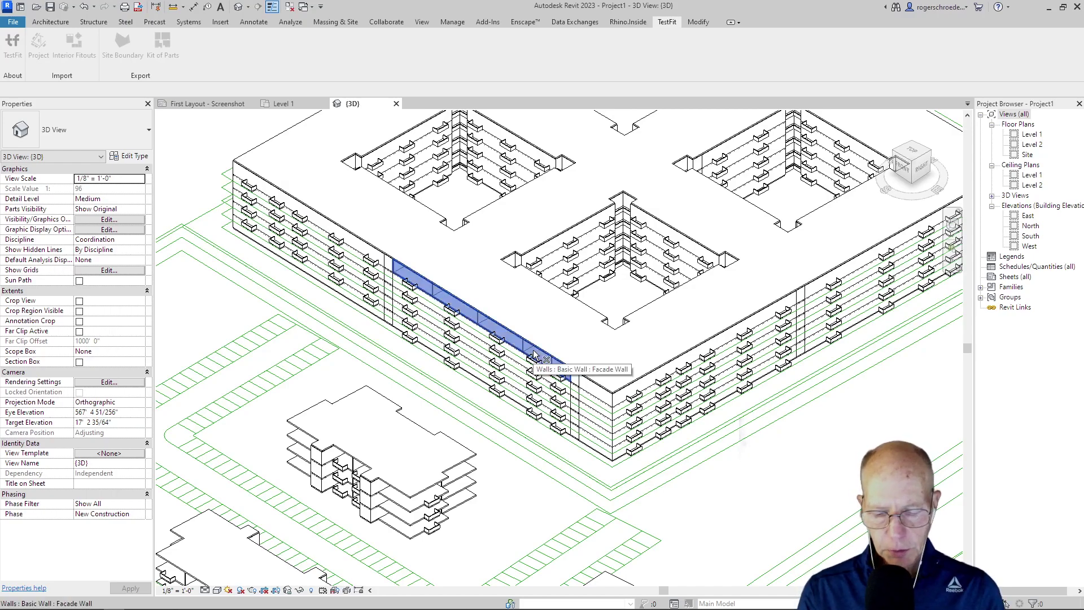
key("Return")
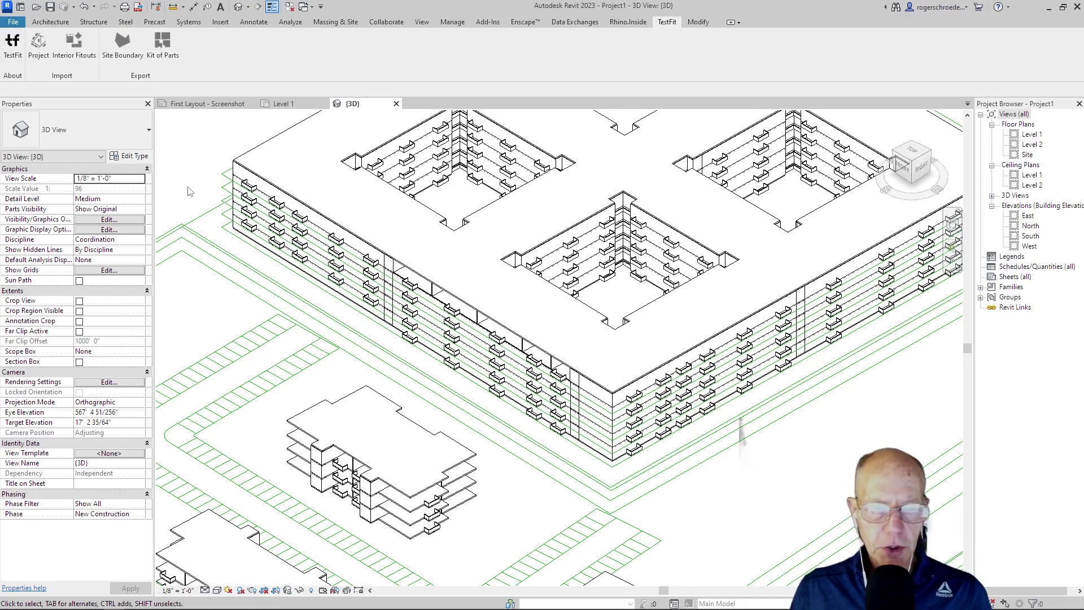
scroll(189, 192, "down", 8)
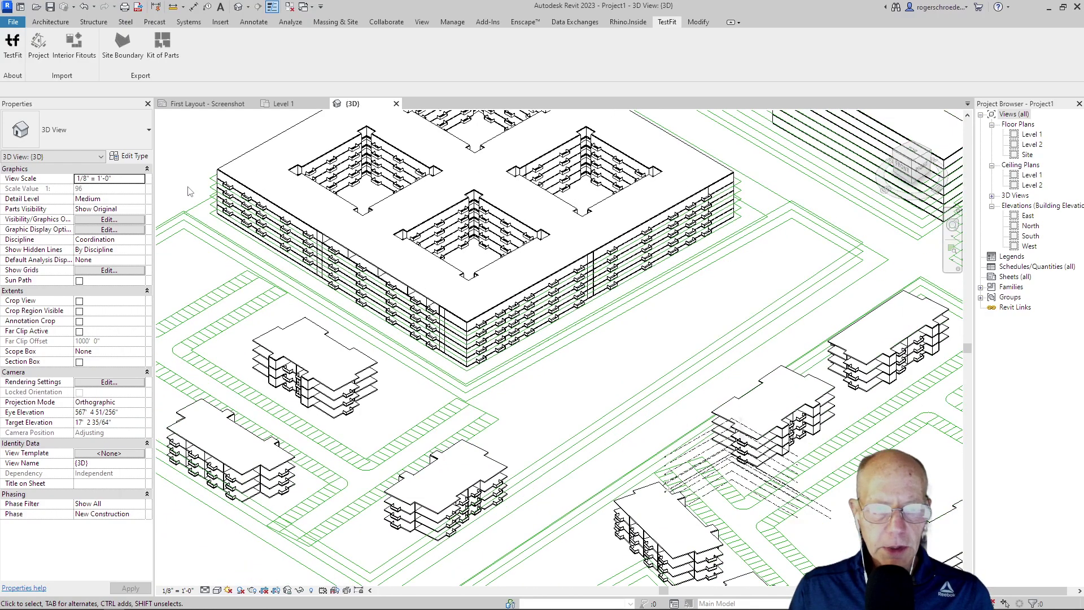